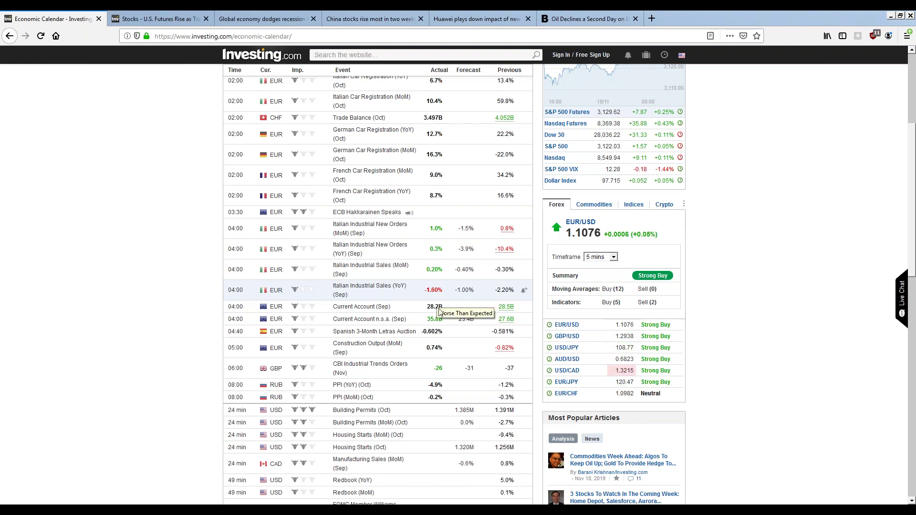
- Review today's released and upcoming events in the economic calendar
scroll(418, 339, up, 3)
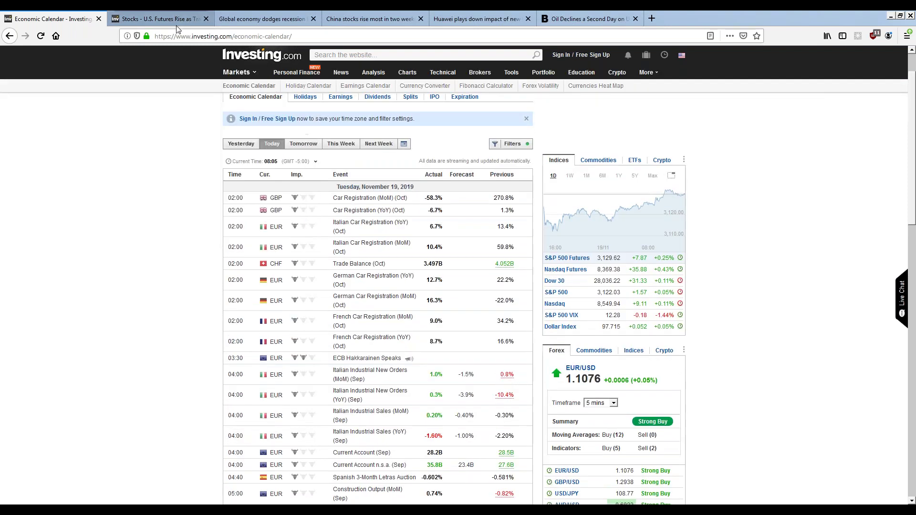
scroll(311, 317, down, 6)
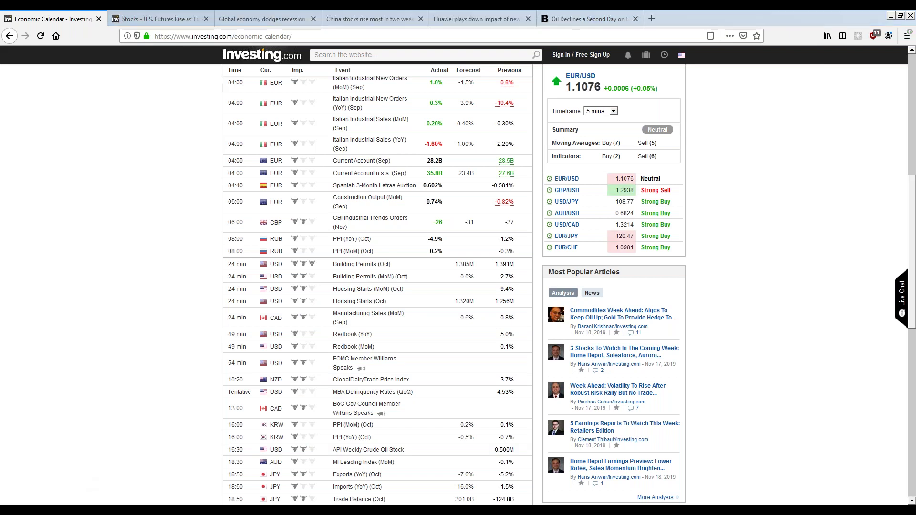
- Switch to MetaTrader and draw a horizontal line at about 82.279 on the CADJPY M5 chart
key(alt+Tab)
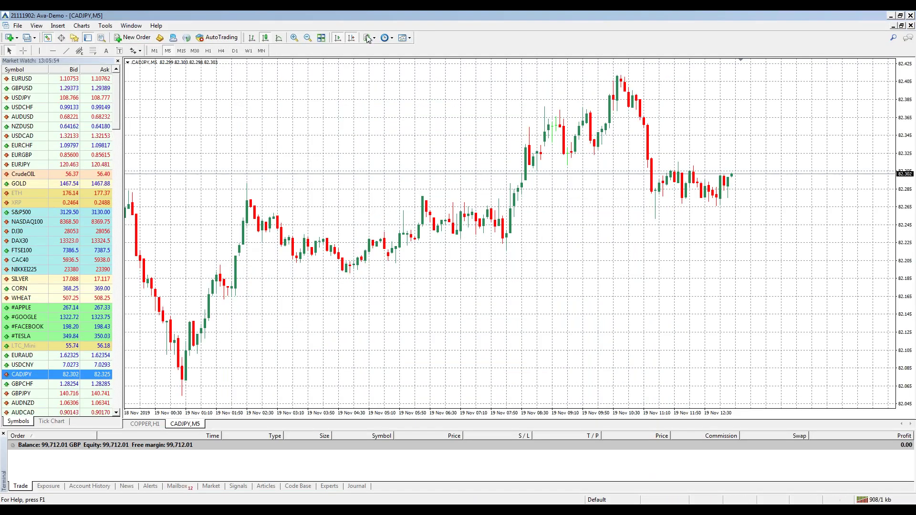
drag(475, 152, 532, 149)
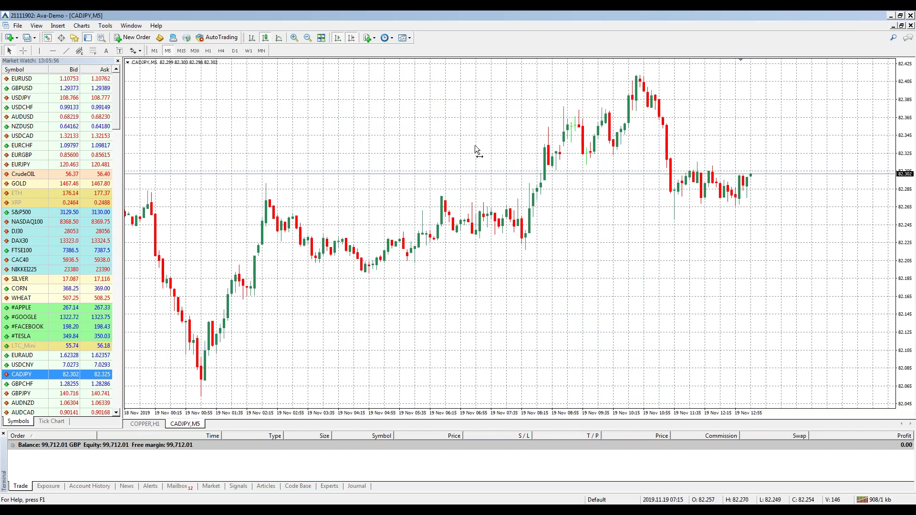
click(52, 51)
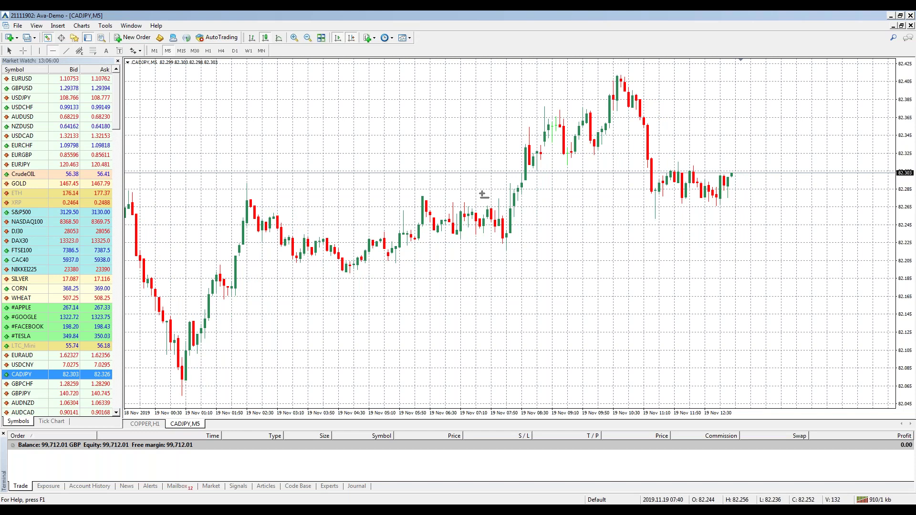
click(483, 193)
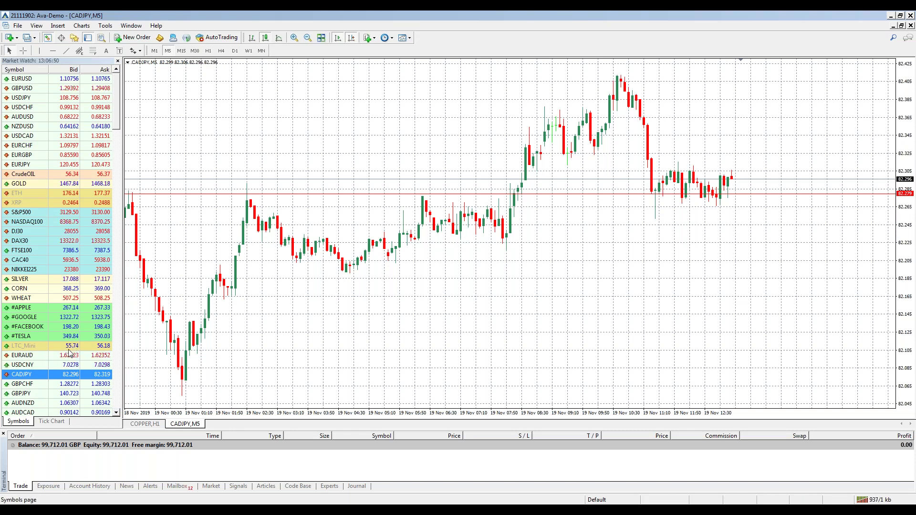
- Display the EURJPY, GBPJPY and USDJPY five-minute charts in turn for comparison, and return to CADJPY
mouse_move(55, 357)
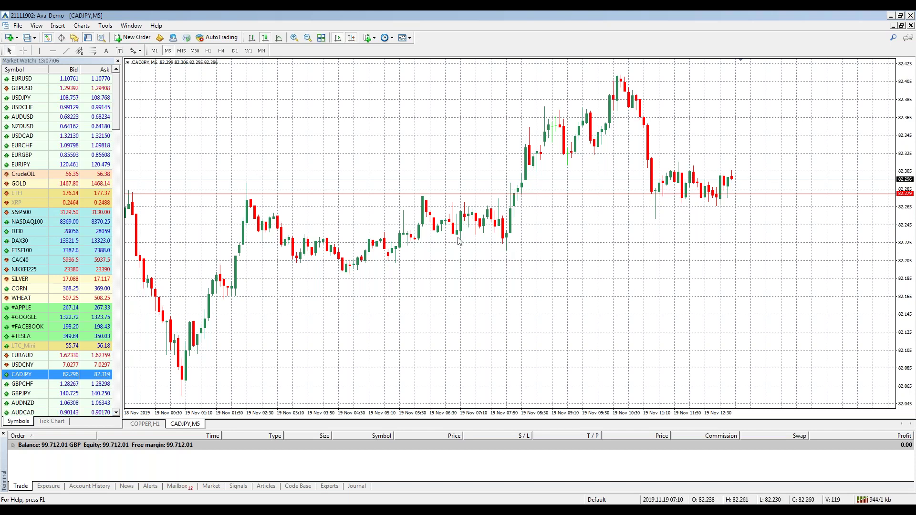
click(25, 167)
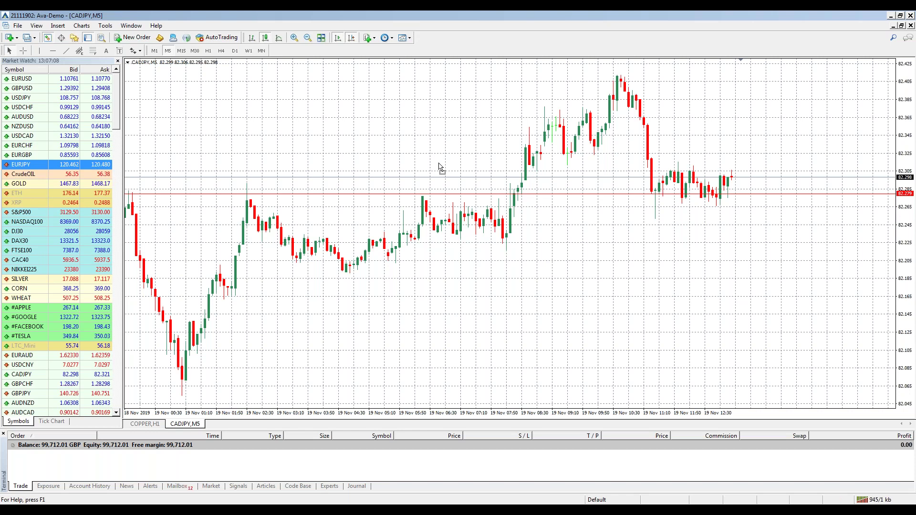
drag(448, 165, 456, 168)
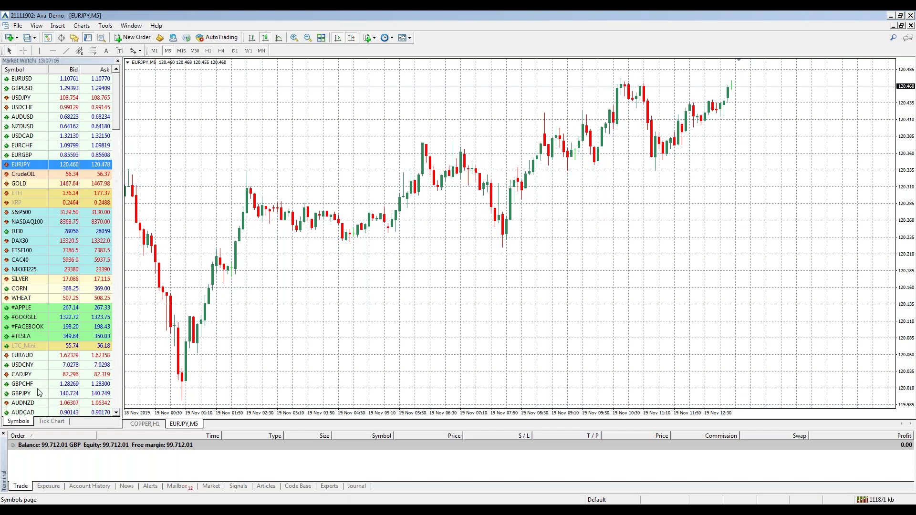
drag(33, 394, 368, 297)
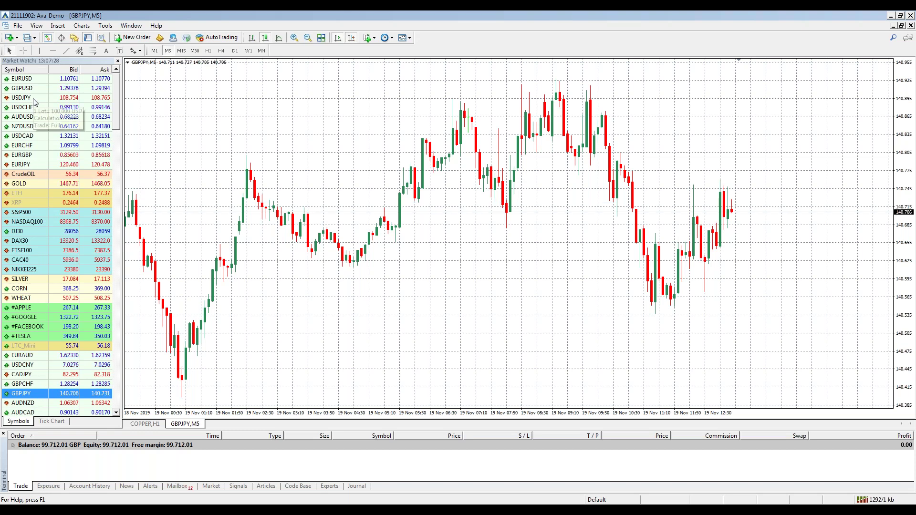
drag(34, 102, 466, 162)
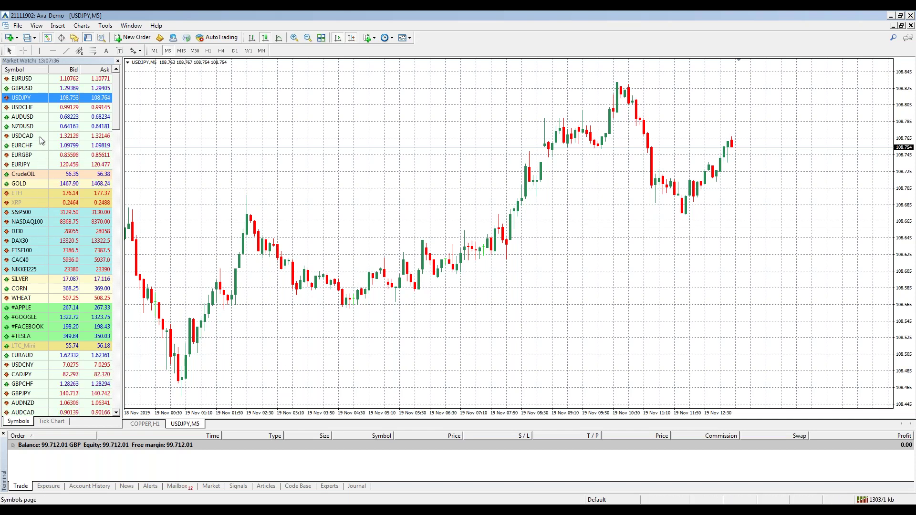
drag(27, 377, 563, 146)
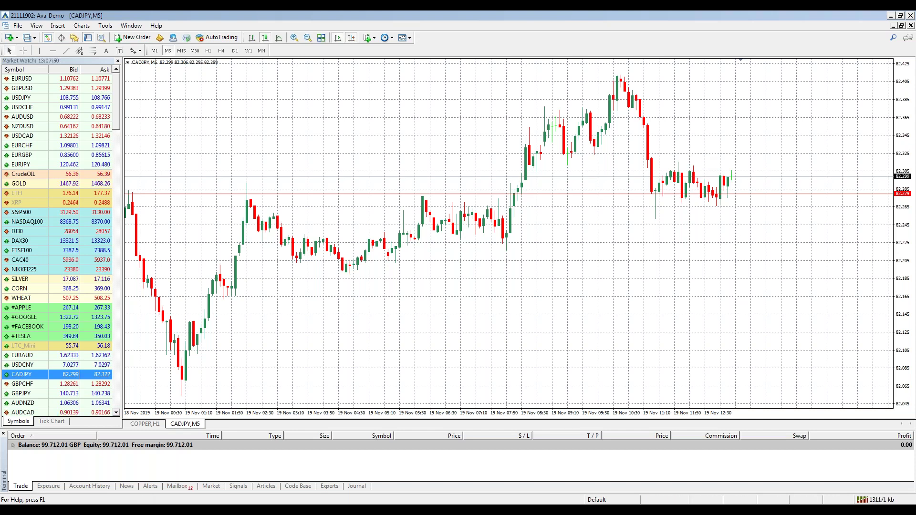
- Display the GOLD five-minute chart and examine the day's low
click(86, 505)
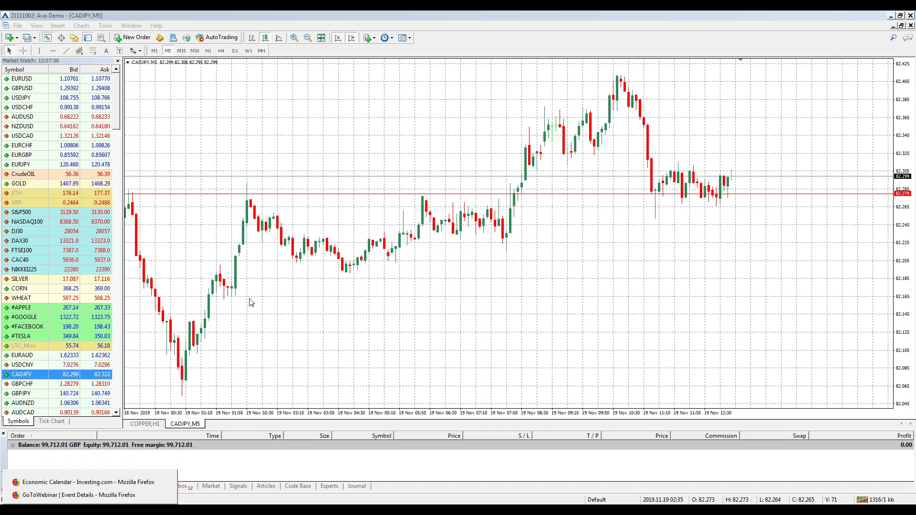
click(292, 88)
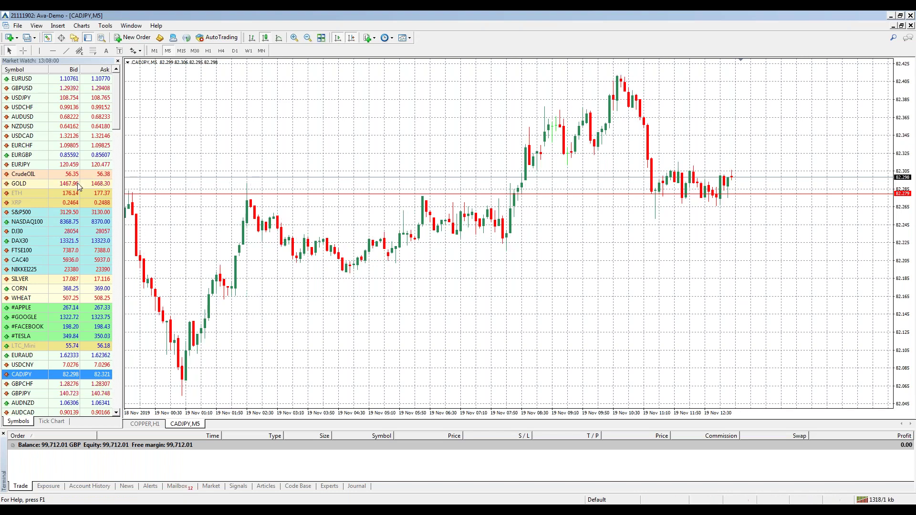
drag(79, 186, 405, 149)
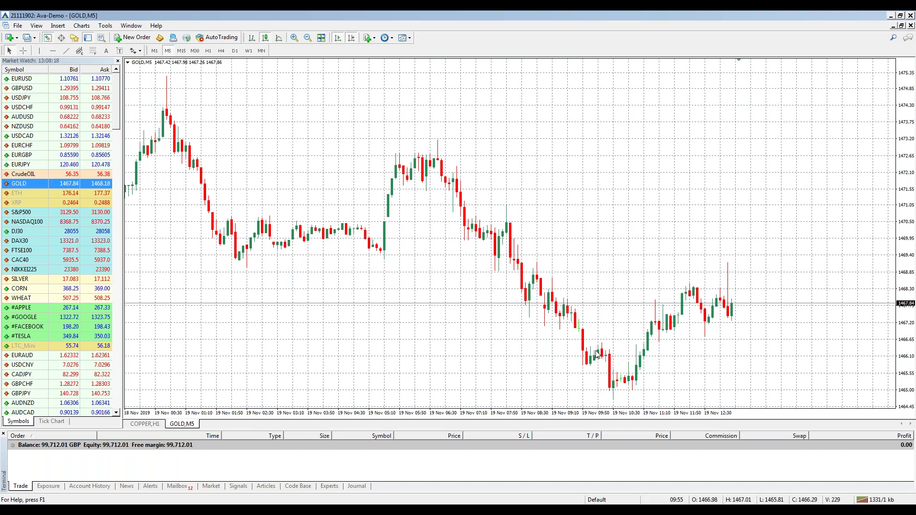
mouse_move(614, 386)
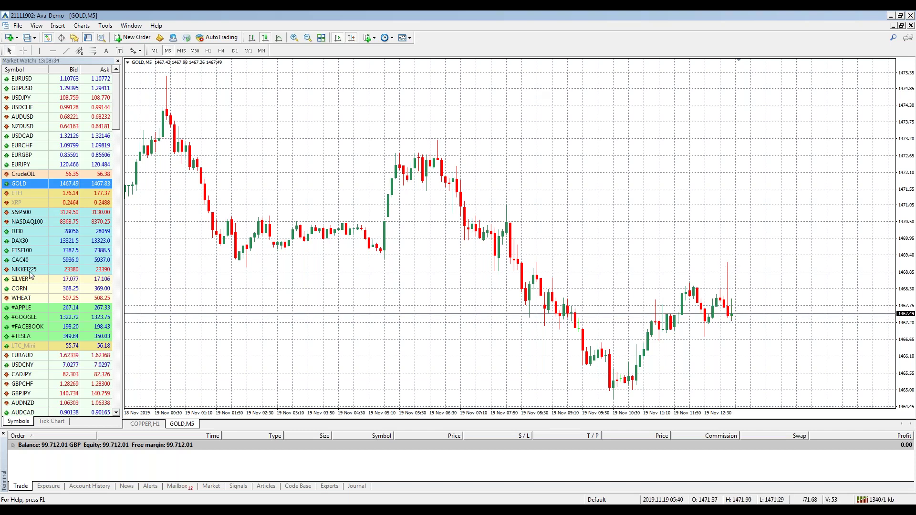
- Load the CrudeOIL five-minute chart and draw two descending trendlines as a channel above and below the price decline
drag(17, 174, 529, 168)
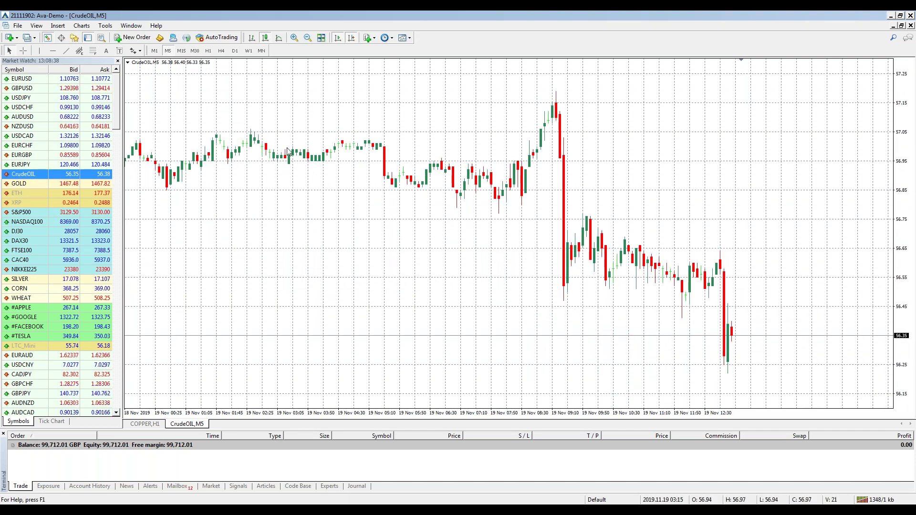
click(63, 54)
drag(545, 87, 658, 183)
click(67, 51)
mouse_move(477, 197)
mouse_down()
mouse_move(528, 266)
mouse_move(597, 305)
mouse_move(575, 282)
mouse_move(657, 354)
mouse_up()
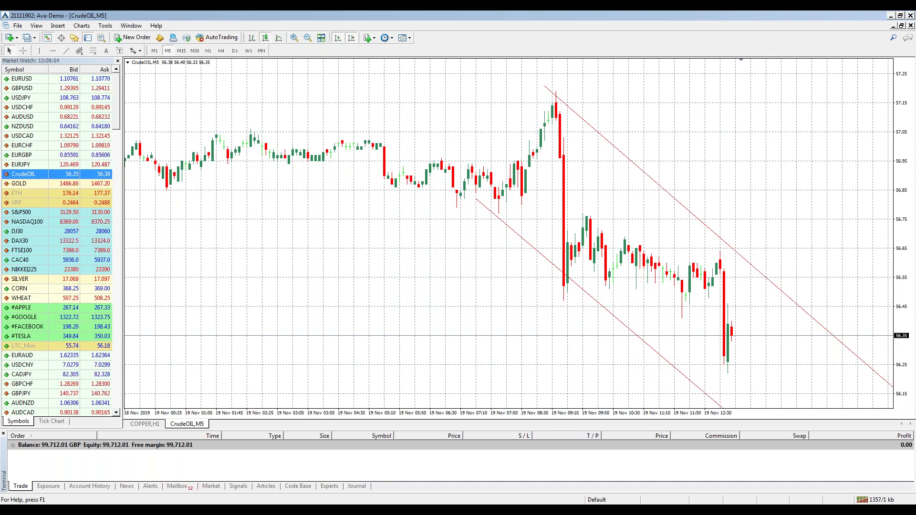
- Switch to Firefox and read the U.S. futures article, briefly highlighting "as Trade," in its headline
mouse_move(90, 511)
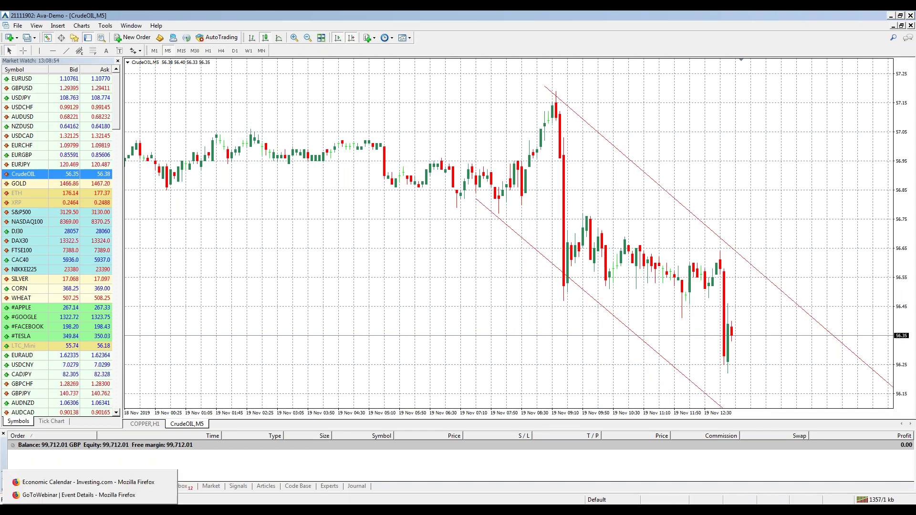
click(96, 483)
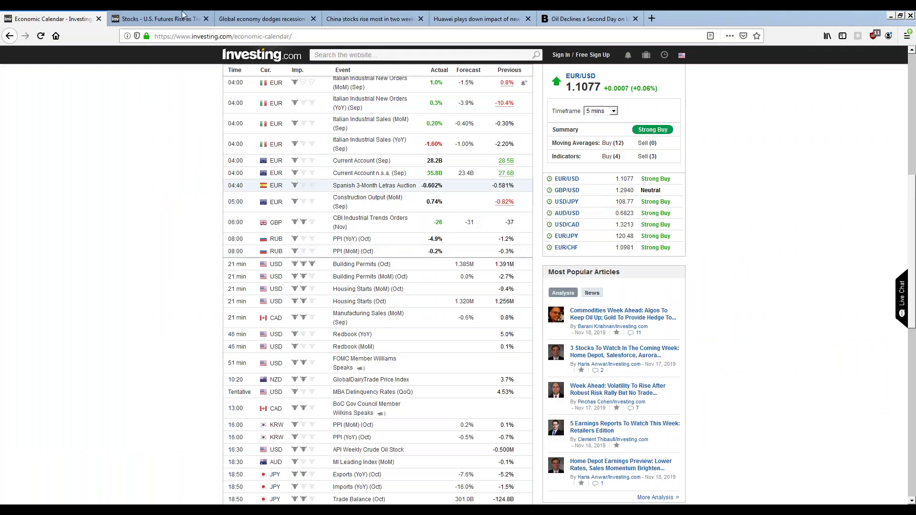
click(156, 19)
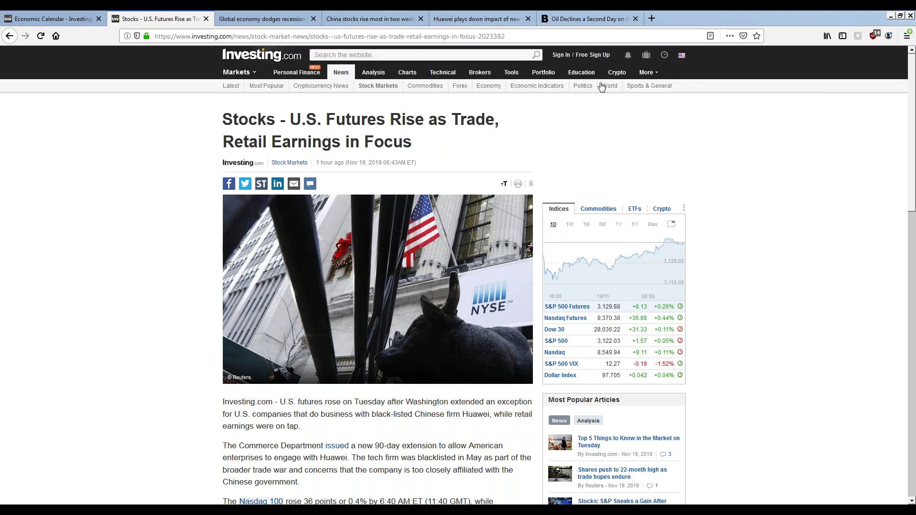
drag(430, 120, 500, 120)
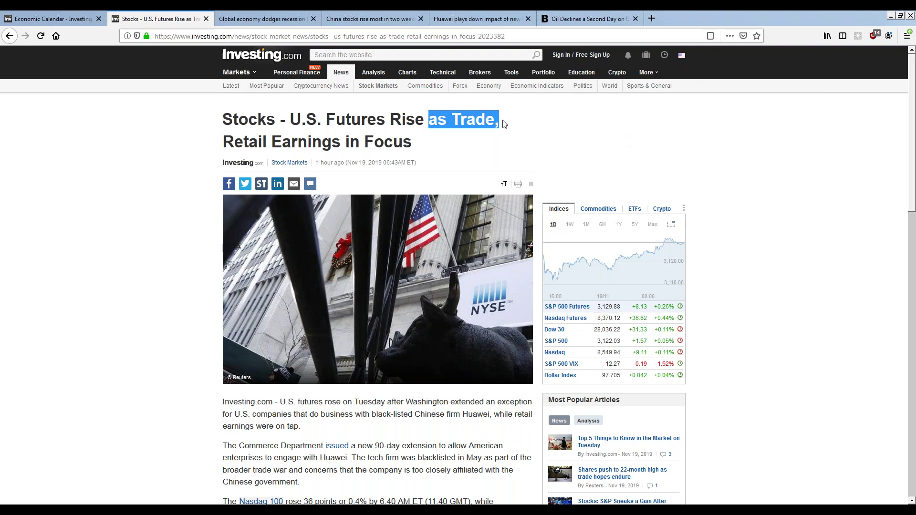
click(480, 120)
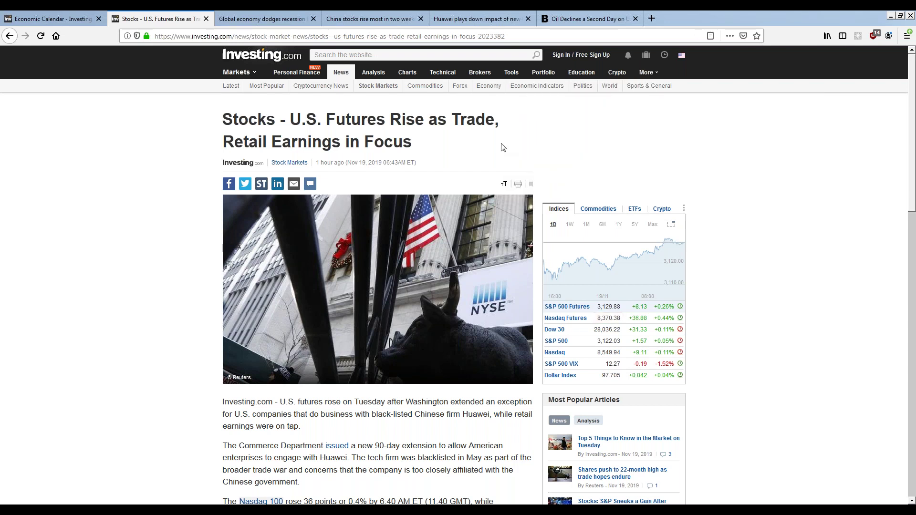
- Read the Reuters article on Huawei's license extension and highlight its opening paragraph from the Trump administration's extension to "unfairly treated"
click(463, 21)
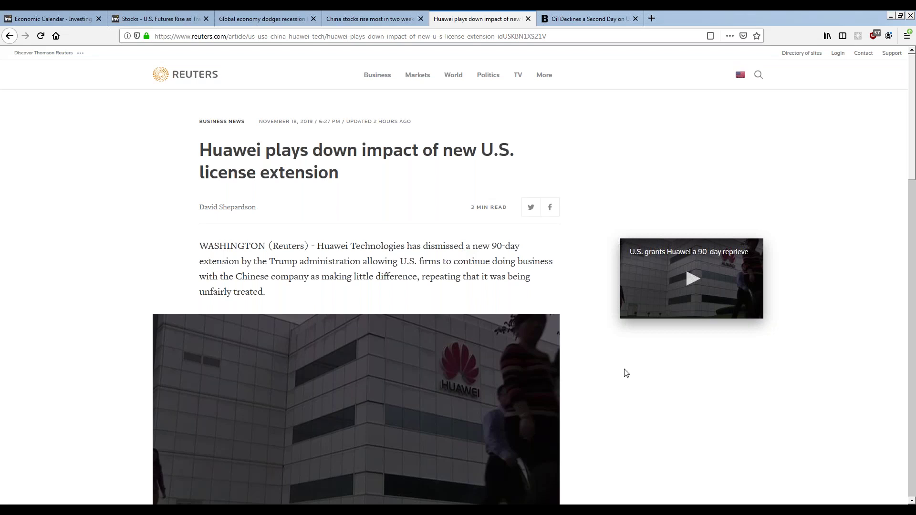
scroll(624, 372, down, 6)
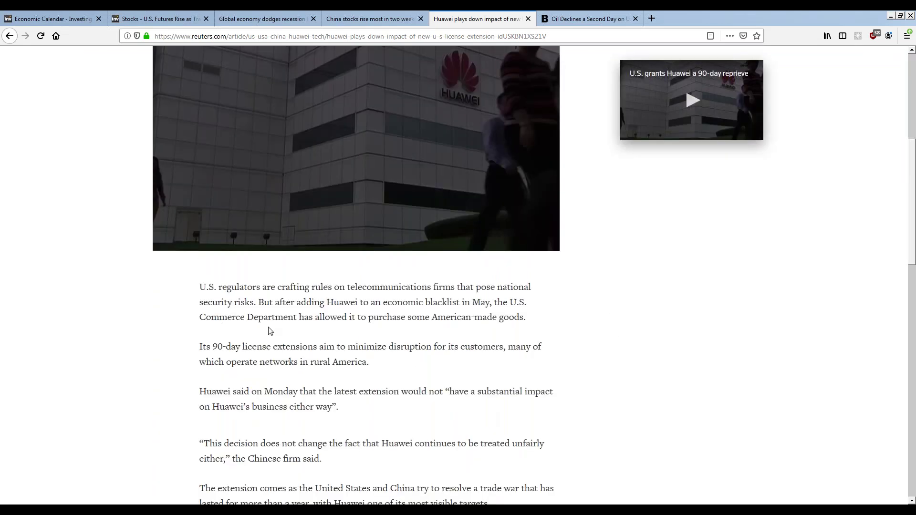
scroll(333, 314, up, 5)
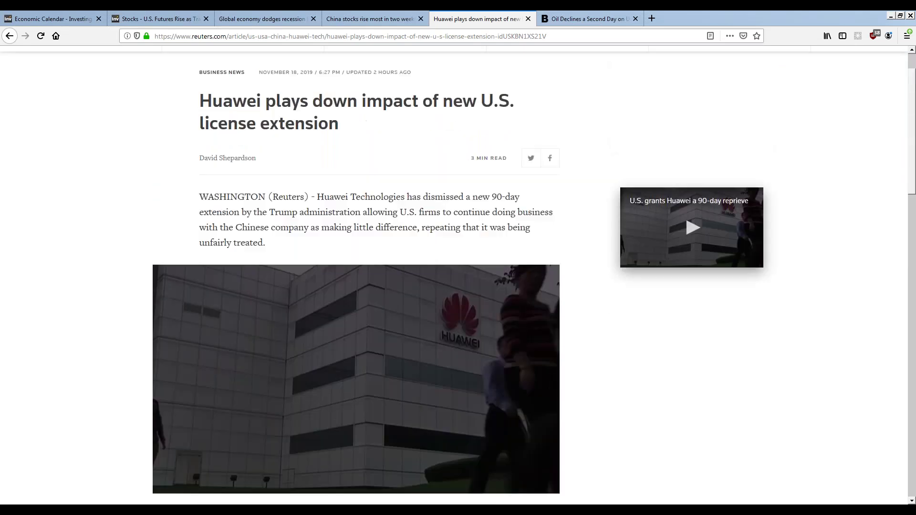
drag(208, 213, 439, 241)
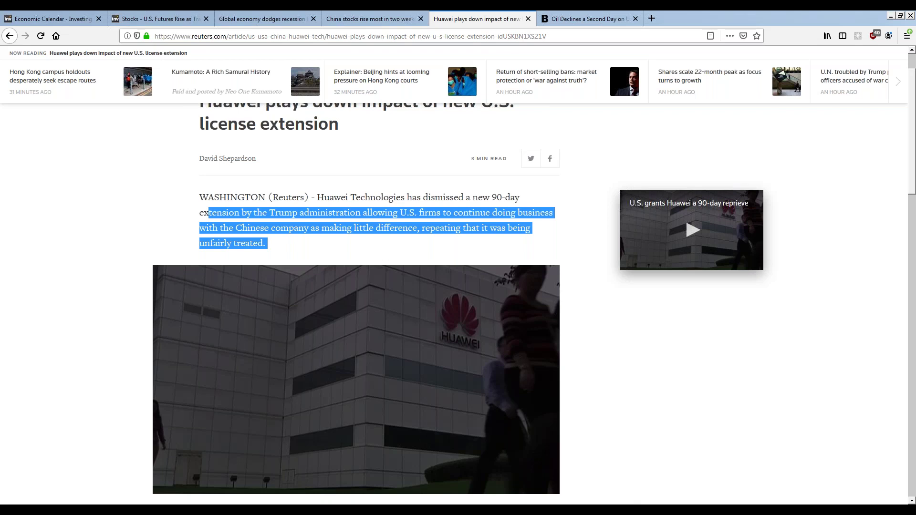
- Check the economic calendar again and return to the Huawei license extension article
click(52, 20)
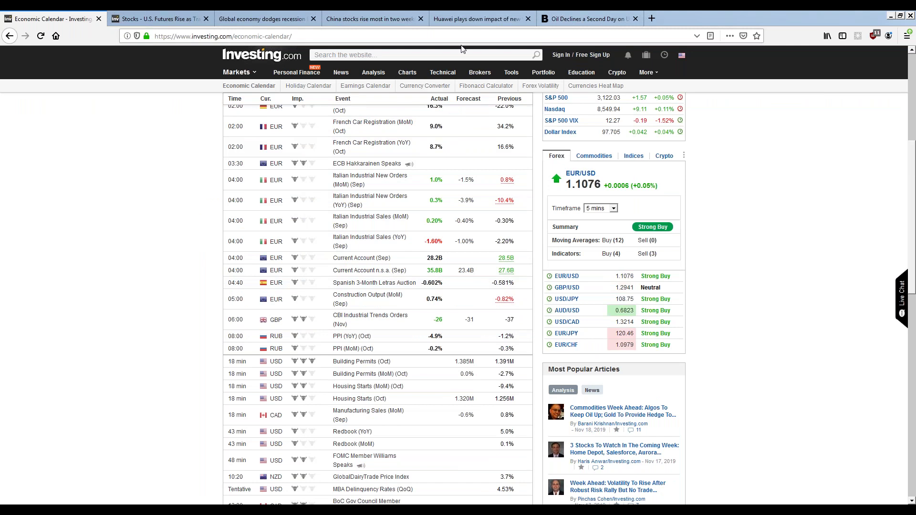
click(491, 19)
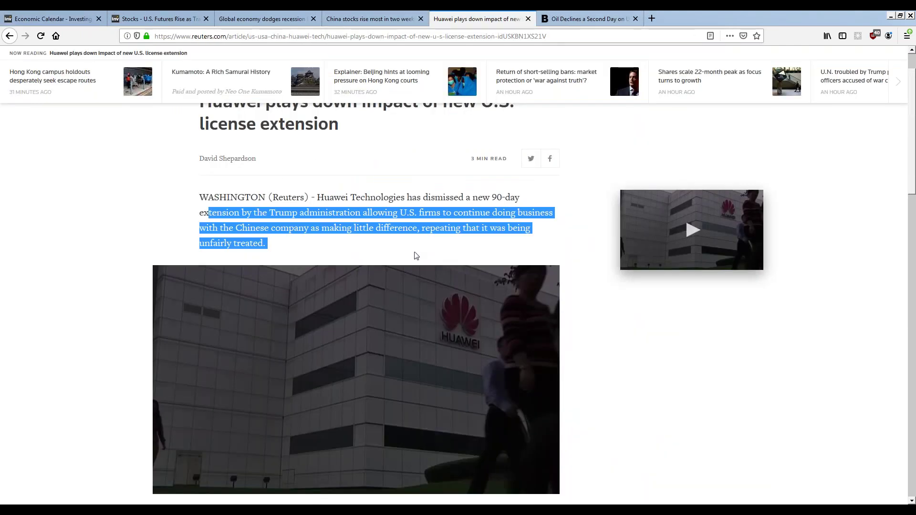
drag(199, 150, 510, 275)
- Open the Reuters article on China stocks, glance at the global recession article, and highlight the full China stocks headline
click(342, 15)
drag(229, 189, 321, 187)
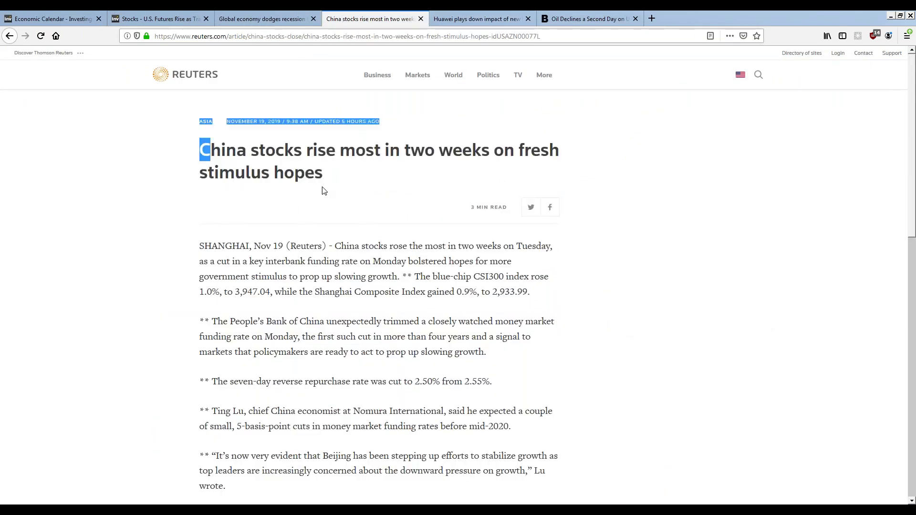
click(282, 21)
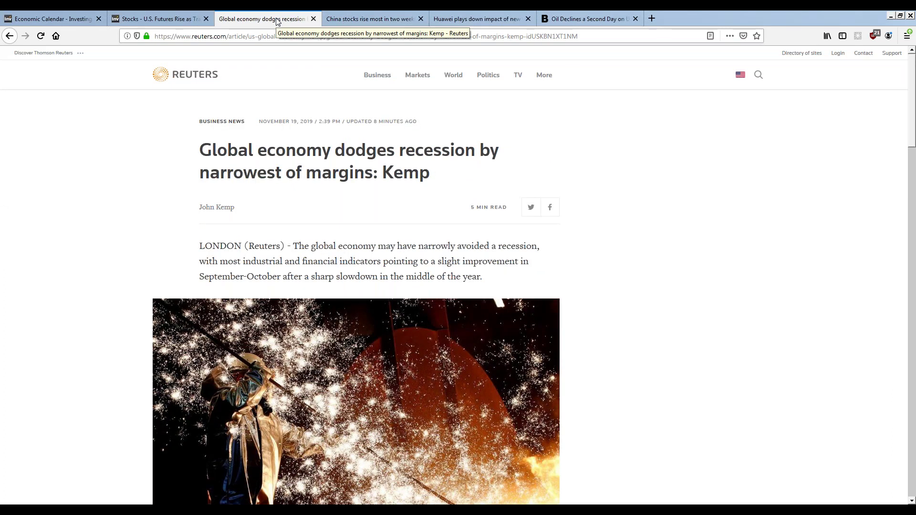
click(363, 18)
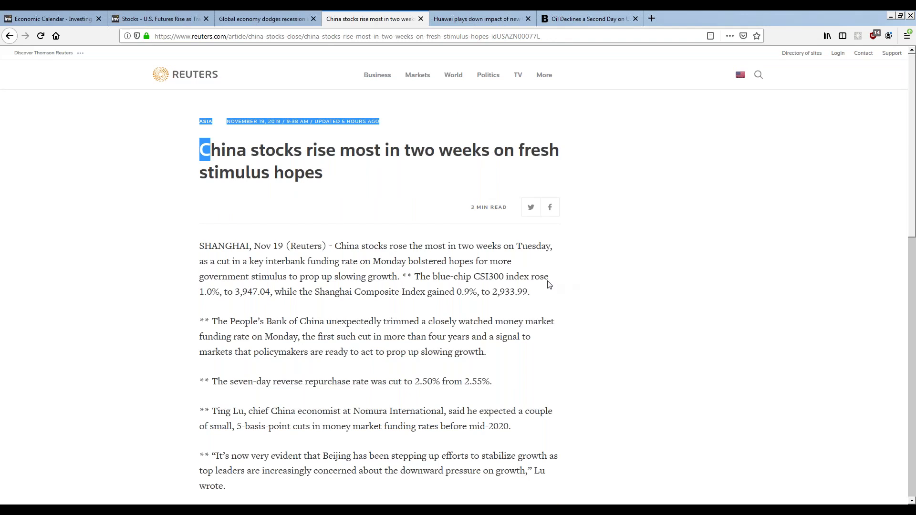
click(594, 219)
drag(198, 154, 605, 196)
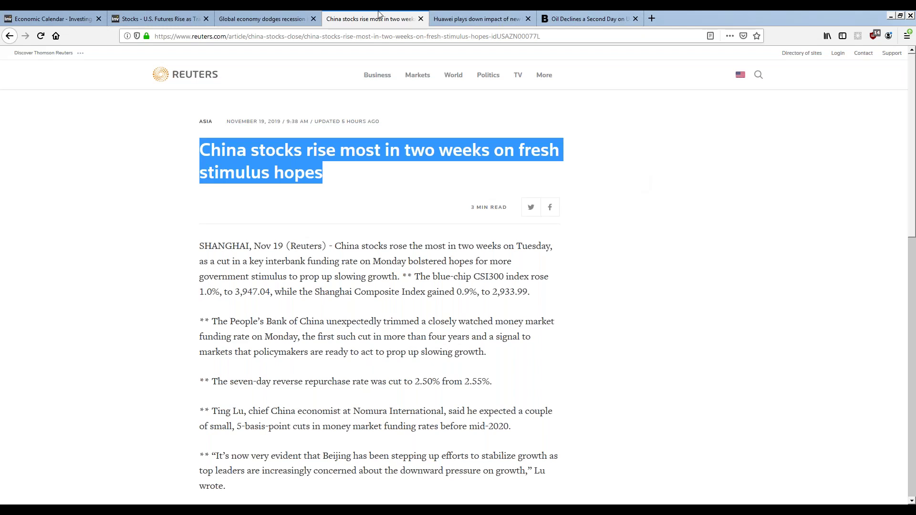
- Revisit the global recession article, and highlight the headline of Bloomberg's article on oil declining a second day
click(270, 22)
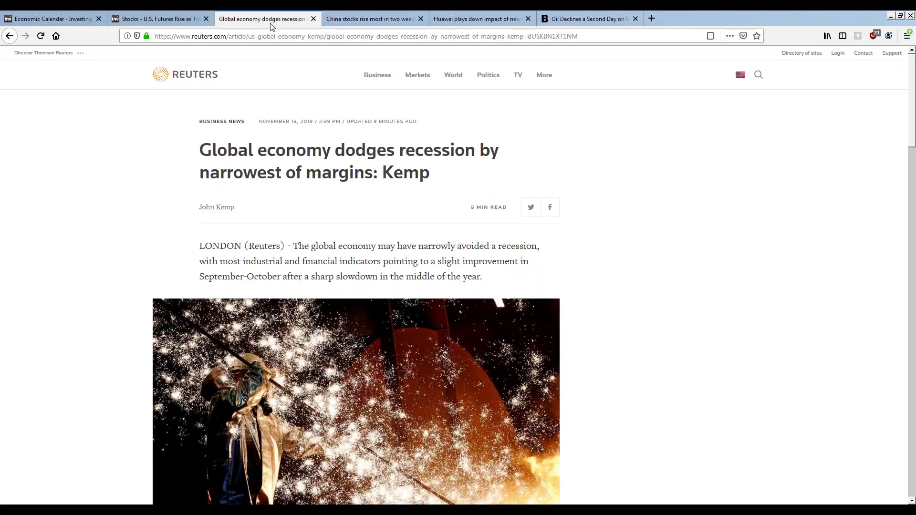
click(574, 25)
drag(187, 215, 588, 250)
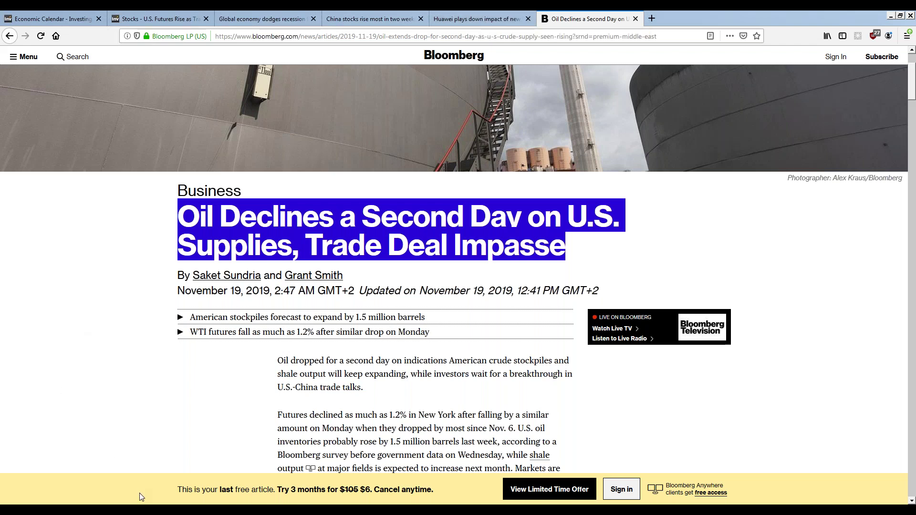
- Switch to MetaTrader and draw horizontal lines at about 56.44 and 56.78 on the five-minute crude oil chart
key(alt+Tab)
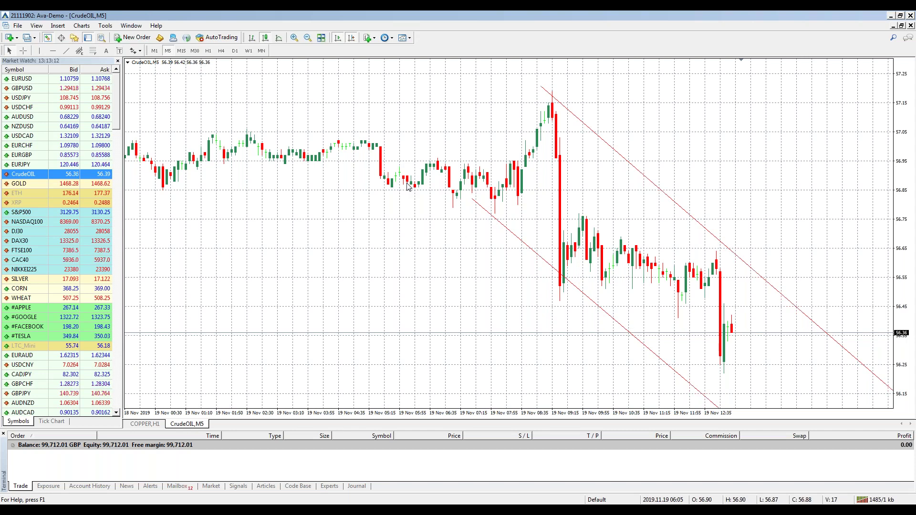
key(Left)
key(Left)
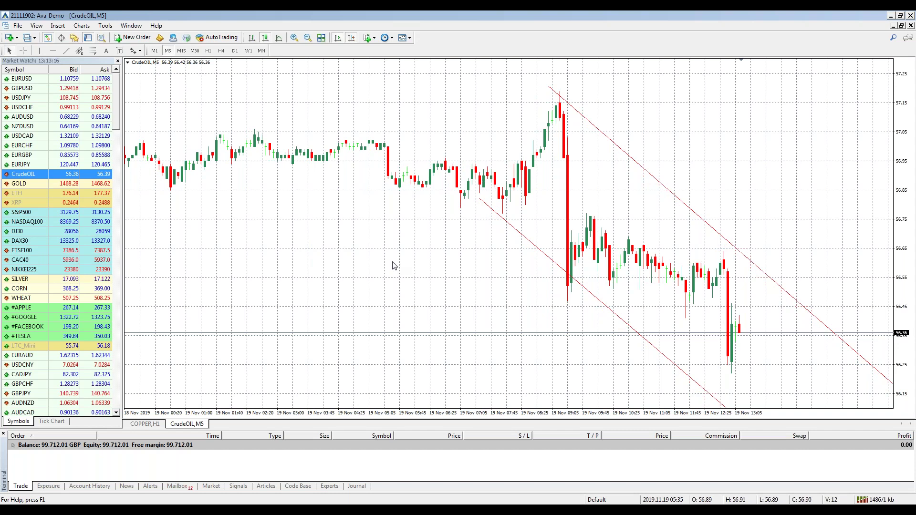
key(Right)
key(Right)
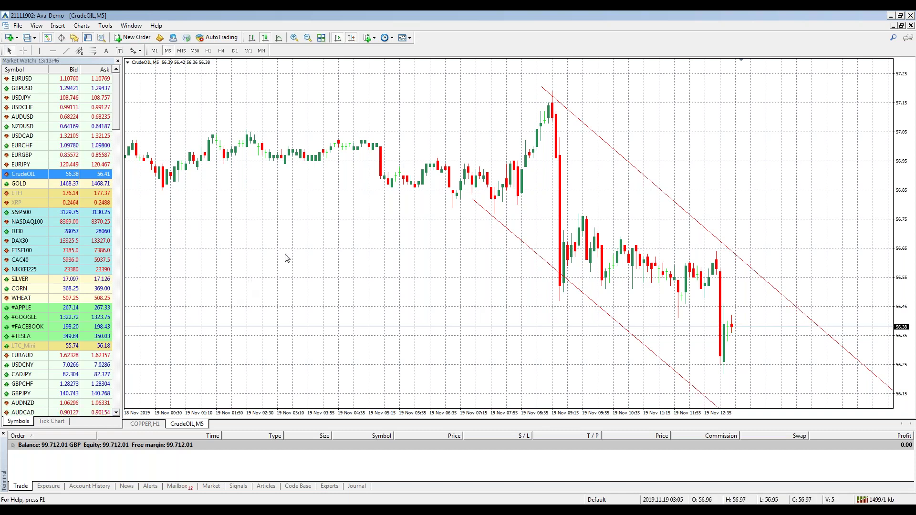
click(53, 51)
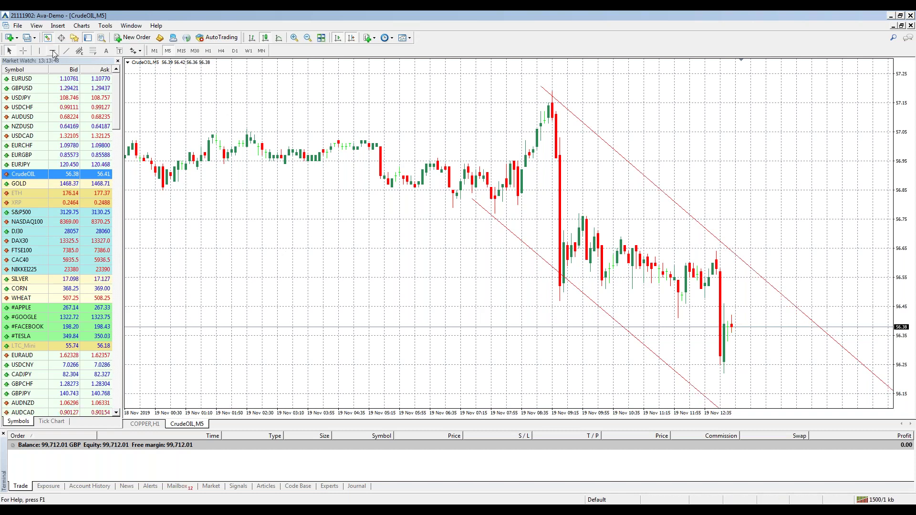
click(623, 309)
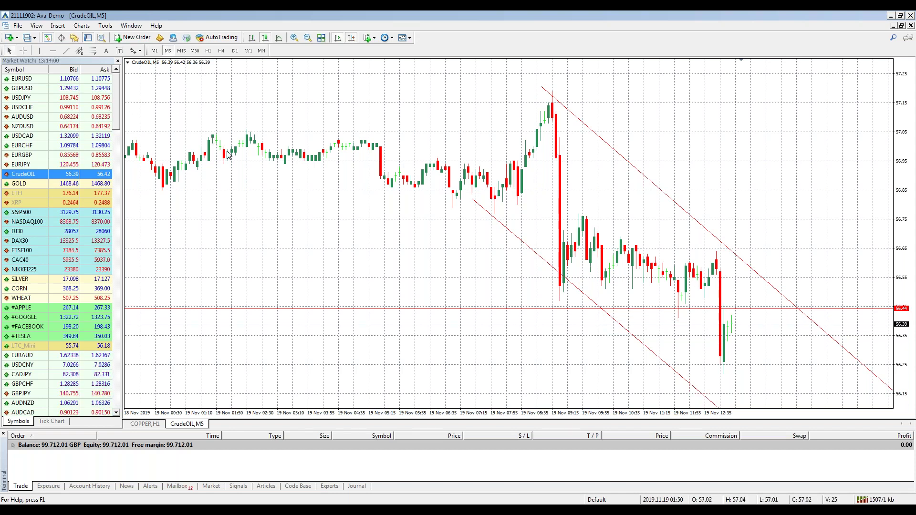
click(53, 51)
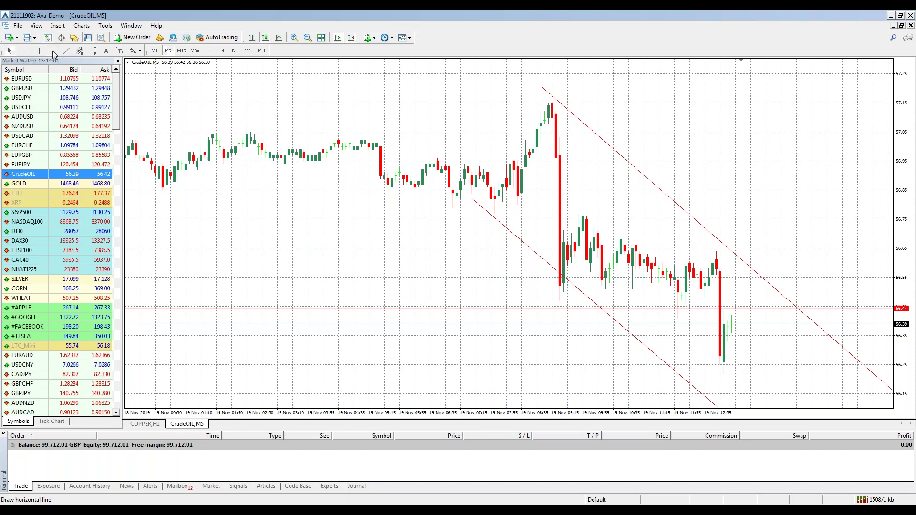
click(378, 209)
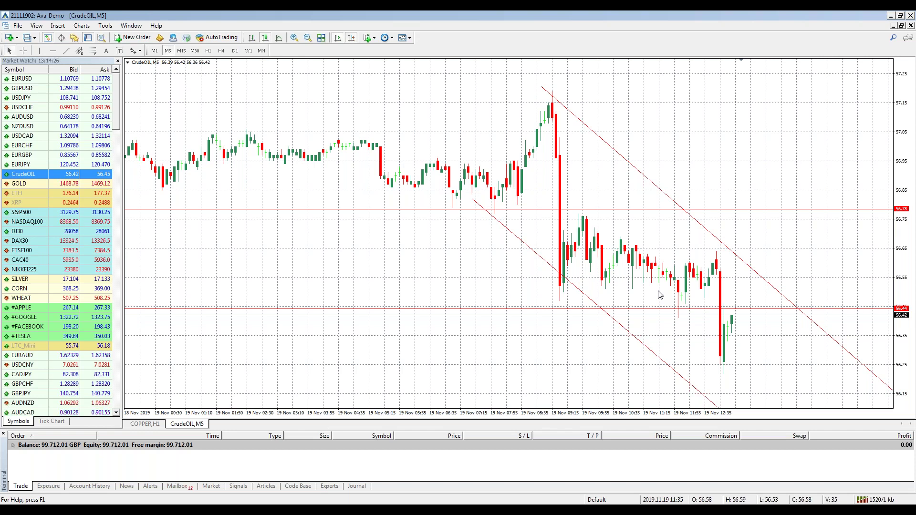
- Draw two parallel falling trendlines just after the latest crude oil candle, starting near the 56.44 line
click(66, 50)
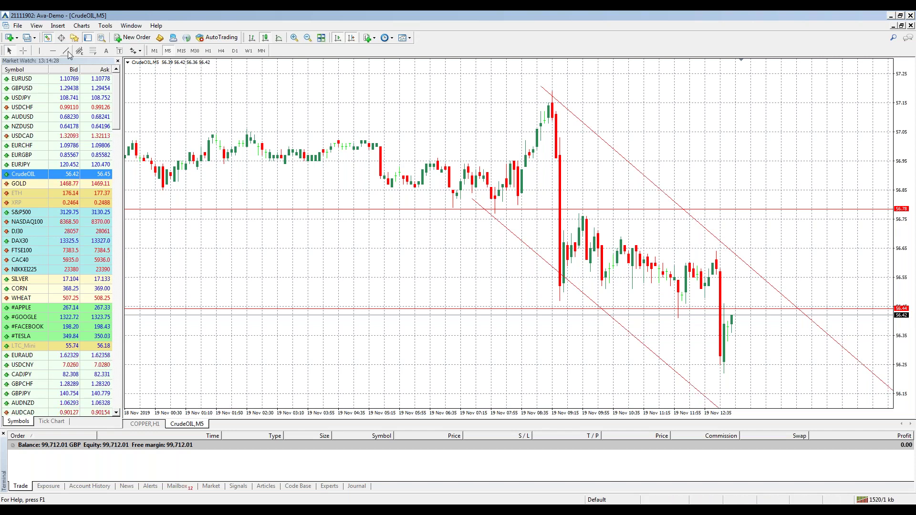
drag(750, 316, 789, 354)
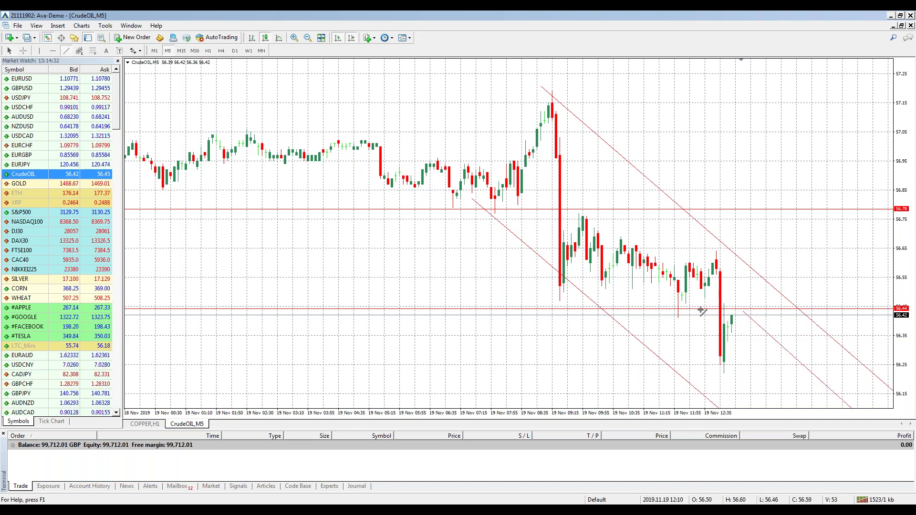
mouse_move(758, 311)
mouse_down()
mouse_move(811, 331)
mouse_move(790, 336)
mouse_up()
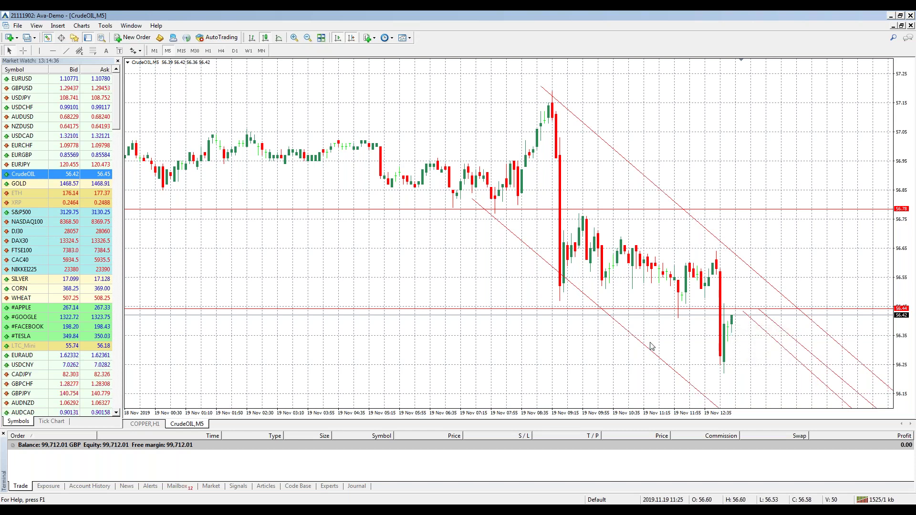
- Add a horizontal line at about 56.53 and draw two parallel rising trendlines starting near it after the latest candle
click(761, 282)
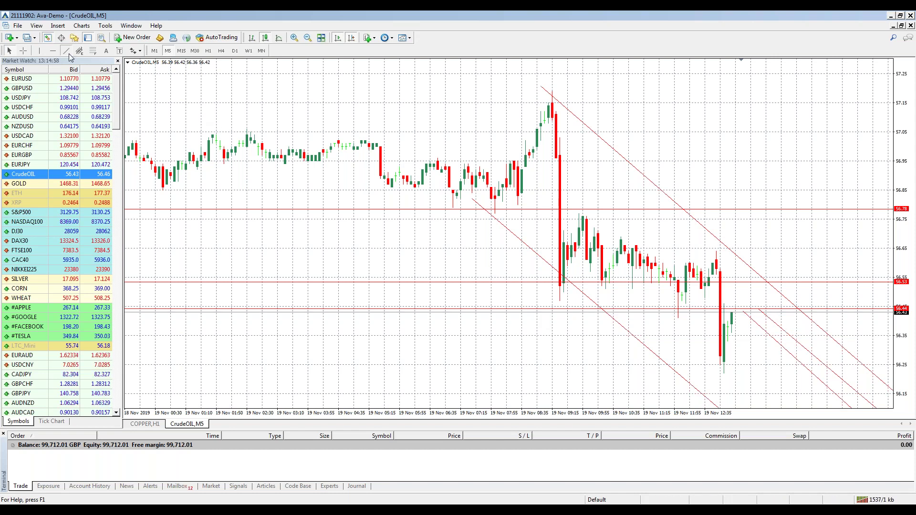
drag(753, 289, 796, 247)
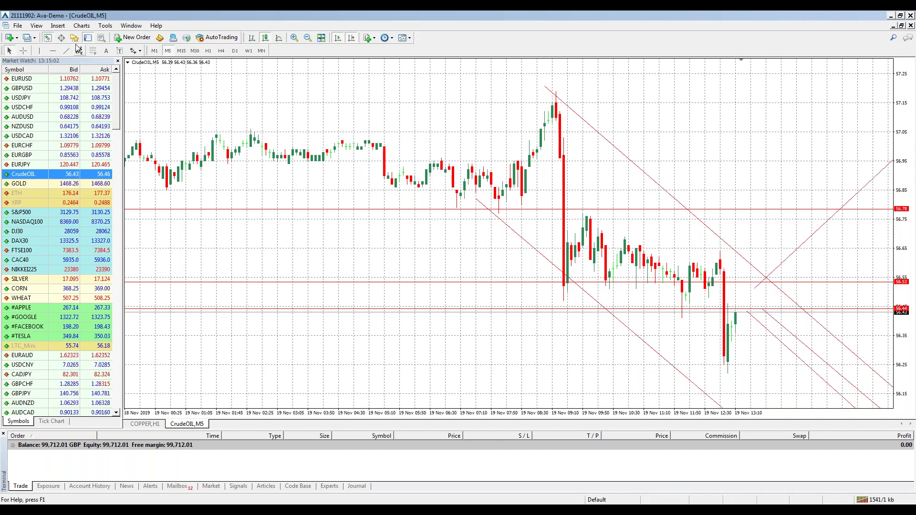
drag(744, 274, 795, 228)
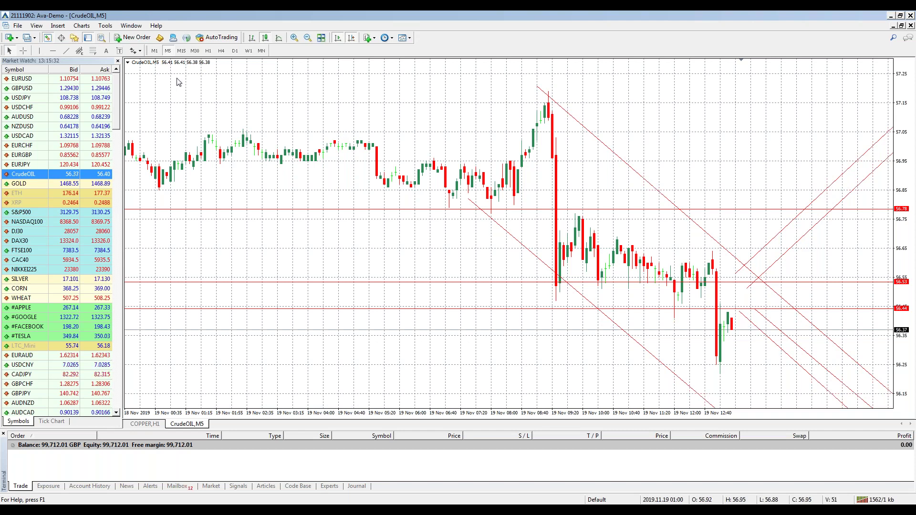
- Set the crude oil chart to M30 and draw a horizontal line at about 56.60
click(194, 52)
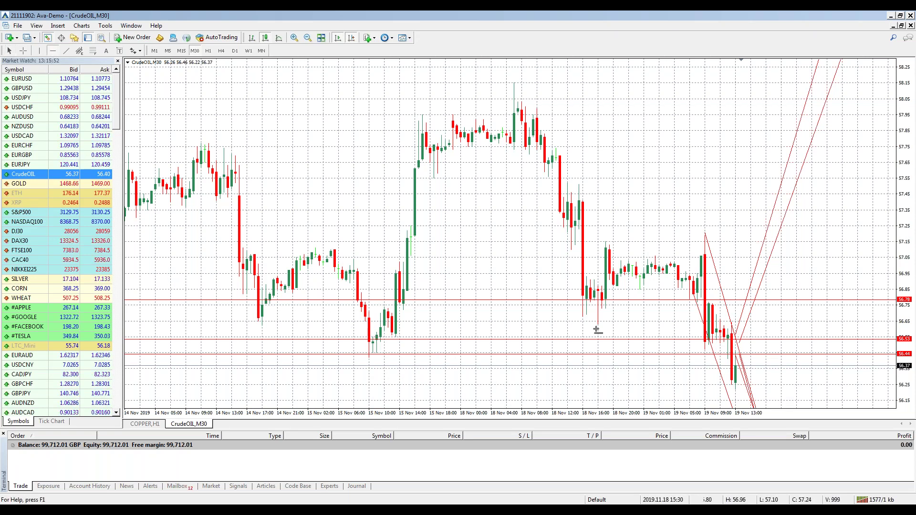
click(783, 329)
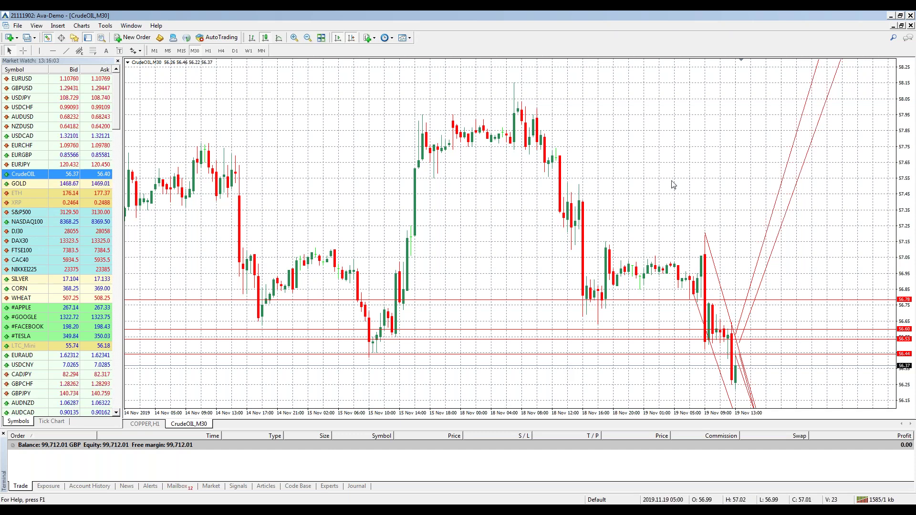
- On the H4 crude oil chart, draw a falling trendline from just below the latest candle and a horizontal line at about 53.92
click(222, 51)
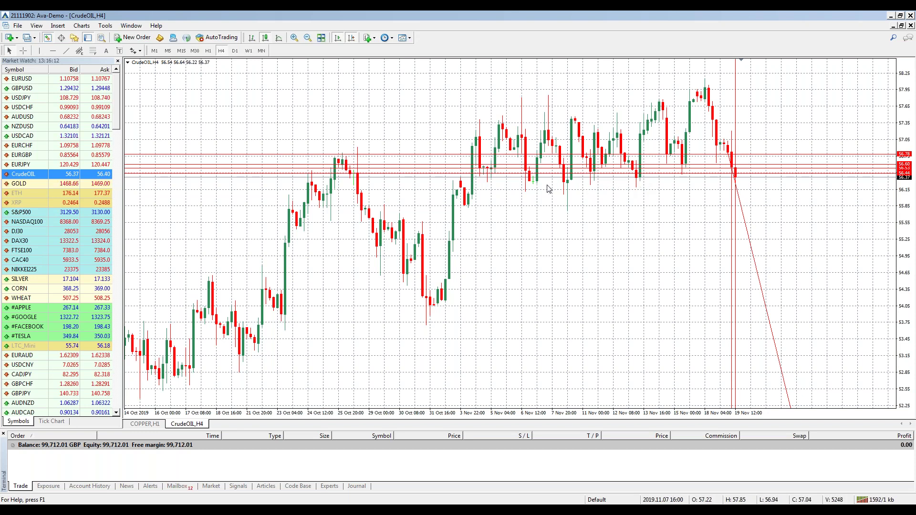
click(66, 51)
mouse_move(736, 179)
mouse_down()
mouse_move(764, 258)
mouse_move(811, 310)
mouse_up()
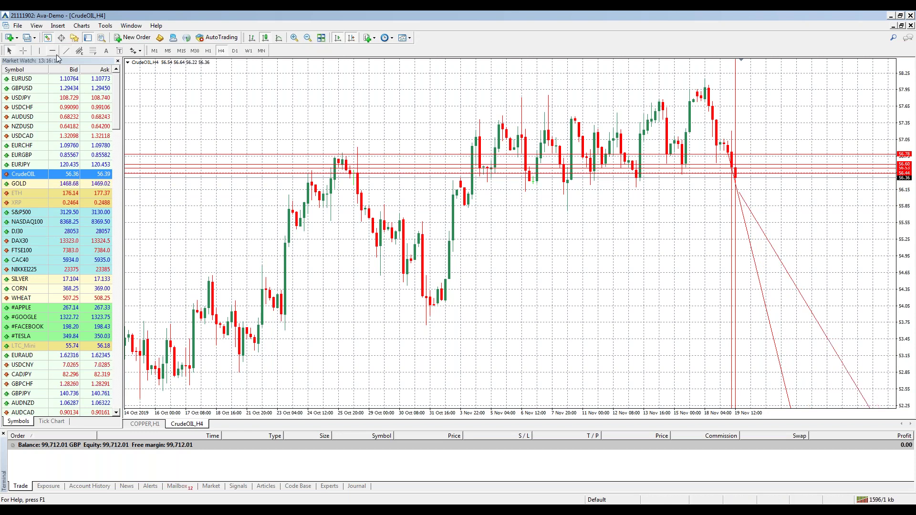
click(430, 313)
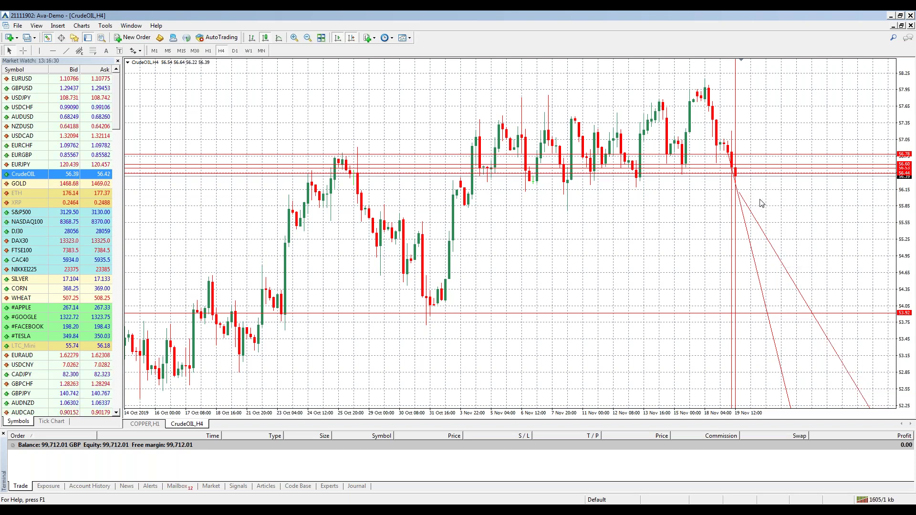
- Check the M5 crude oil chart, return to H4 and add a horizontal line at about 55.99
click(168, 51)
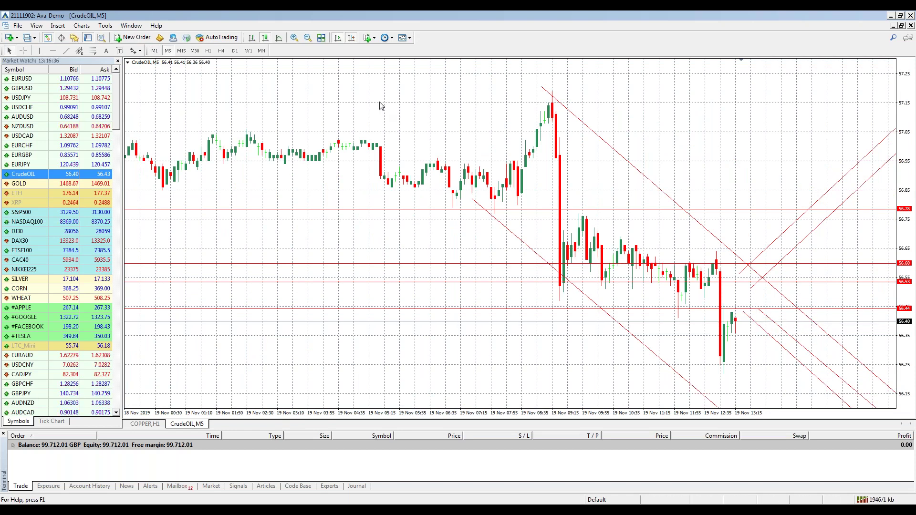
click(220, 51)
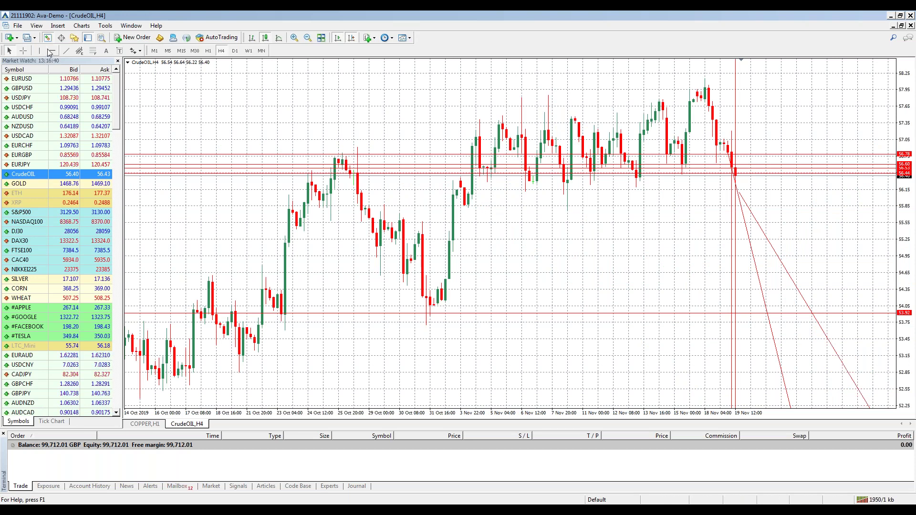
click(559, 198)
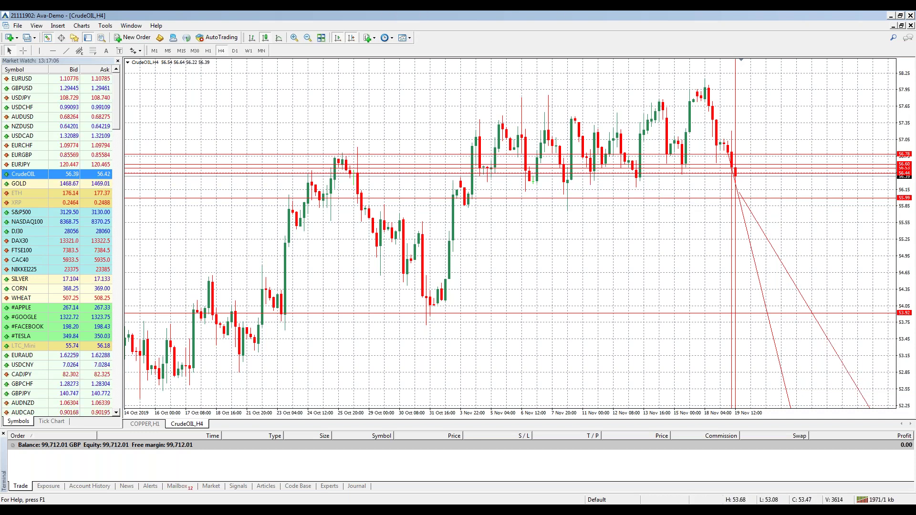
- Load gold into the chart, set it to H1 and draw a horizontal line at about 1474.52 along the recent highs
click(7, 184)
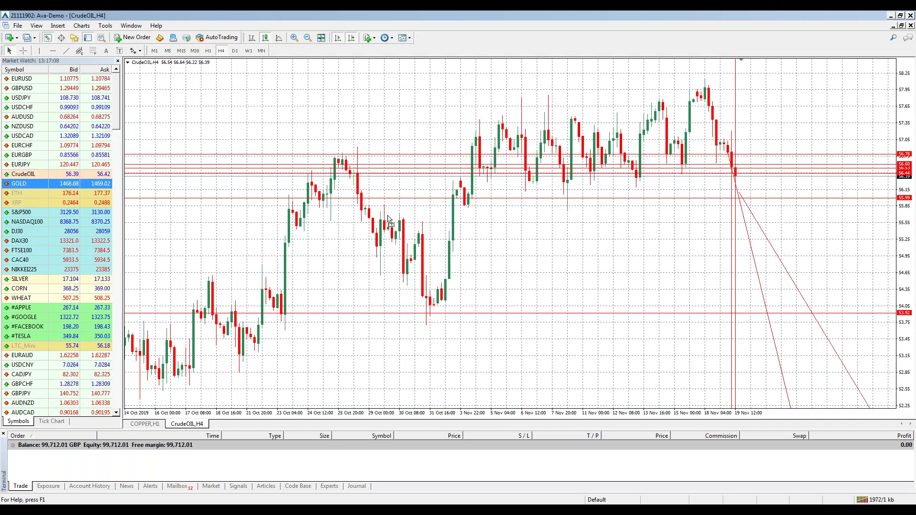
drag(548, 225, 548, 224)
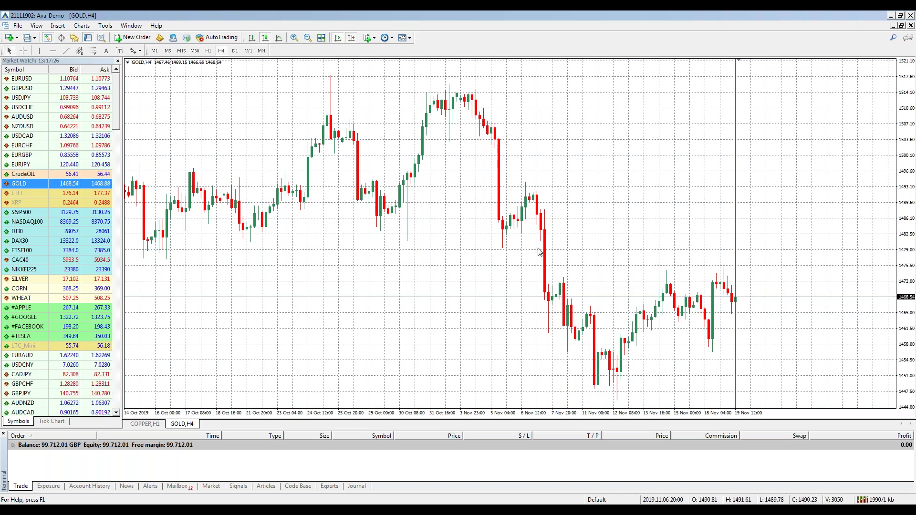
click(208, 51)
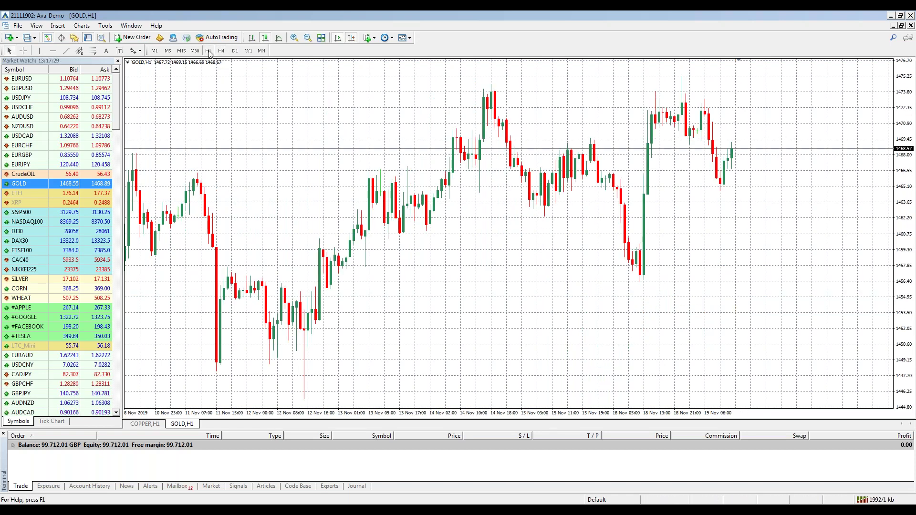
click(52, 52)
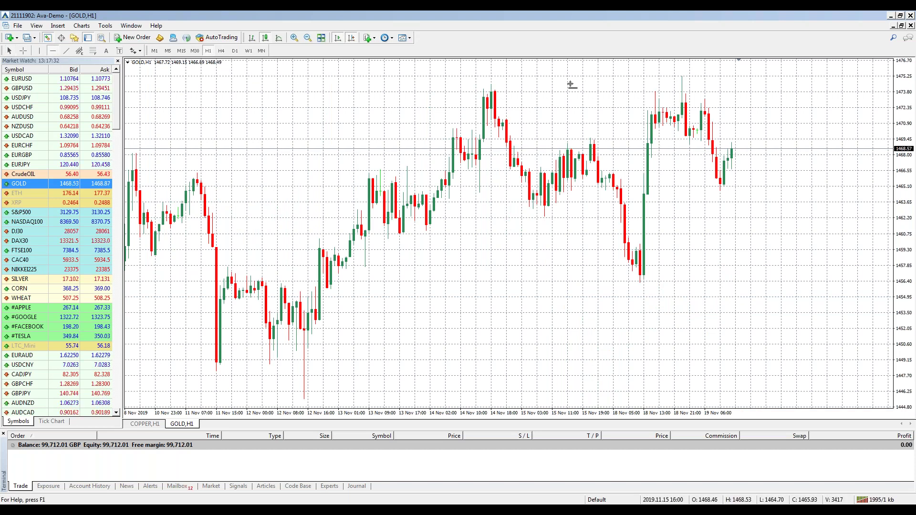
click(571, 85)
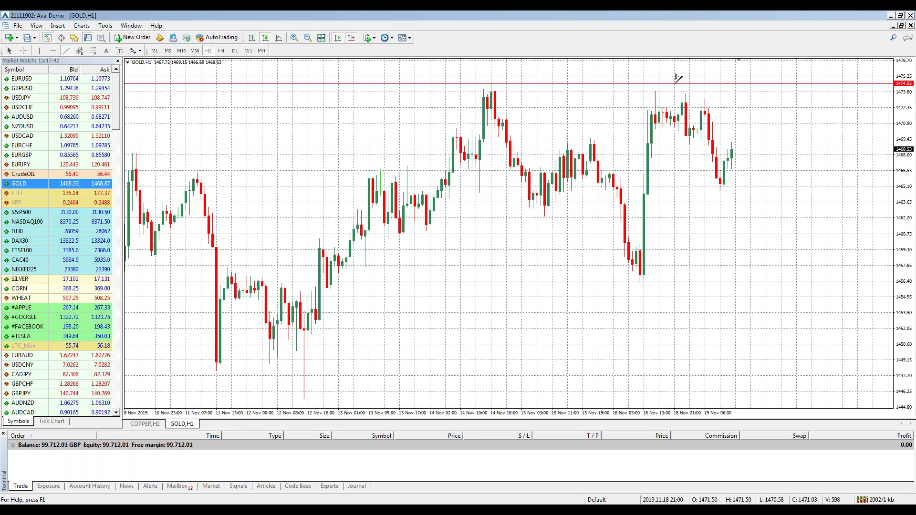
- Draw a falling channel on the gold chart with two parallel trendlines, one along the latest highs and one along the lows
drag(681, 75, 749, 138)
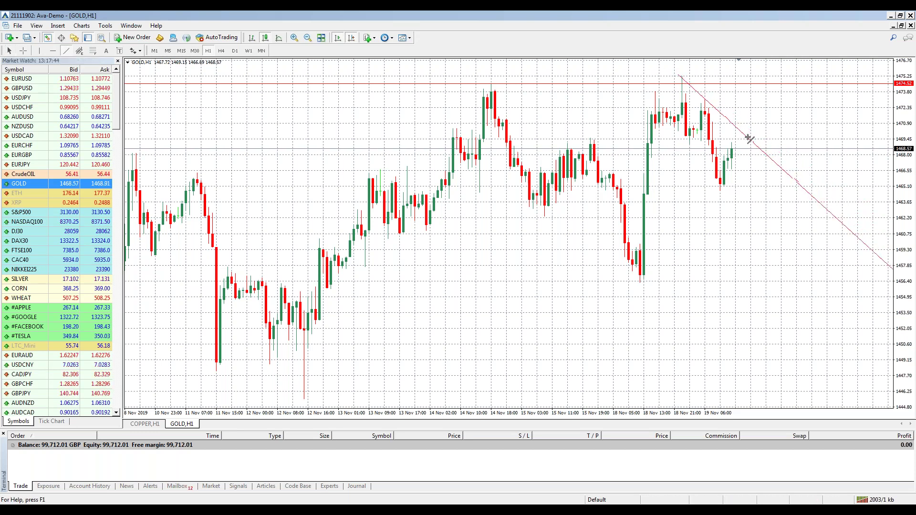
click(67, 51)
drag(658, 133, 721, 190)
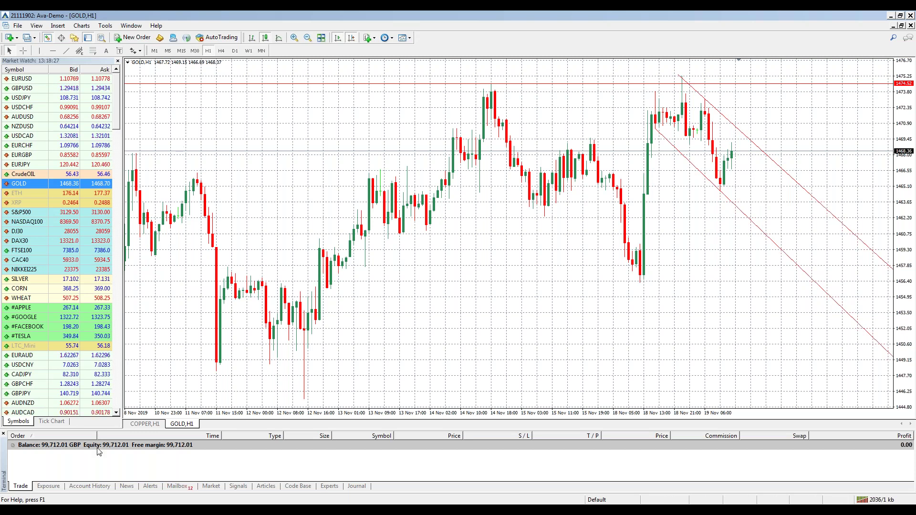
- Return to the browser, glance at the Huawei article and highlight the headline of the Reuters article on China stocks
click(100, 511)
click(87, 484)
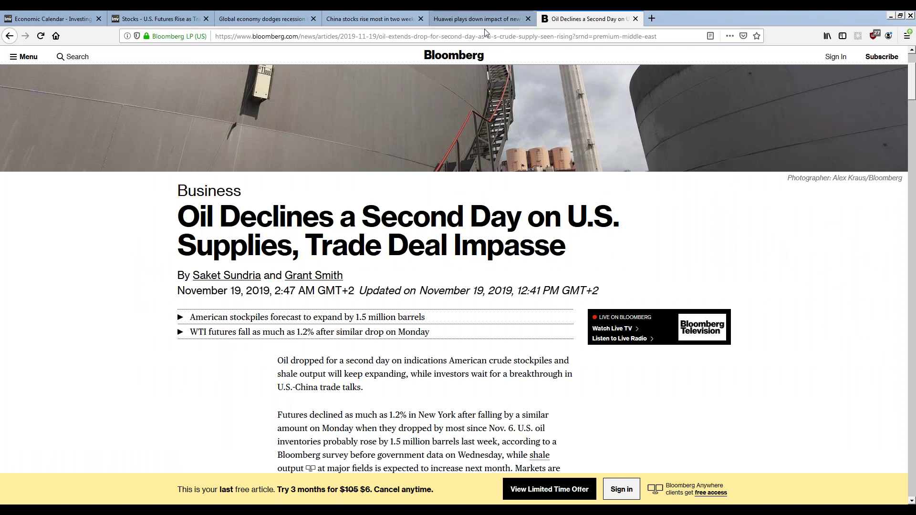
click(481, 19)
click(363, 19)
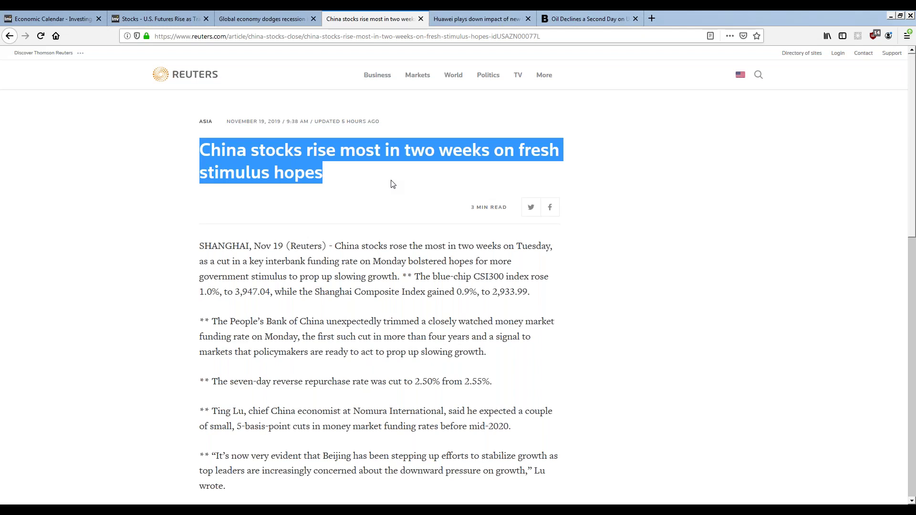
click(259, 149)
drag(210, 150, 438, 174)
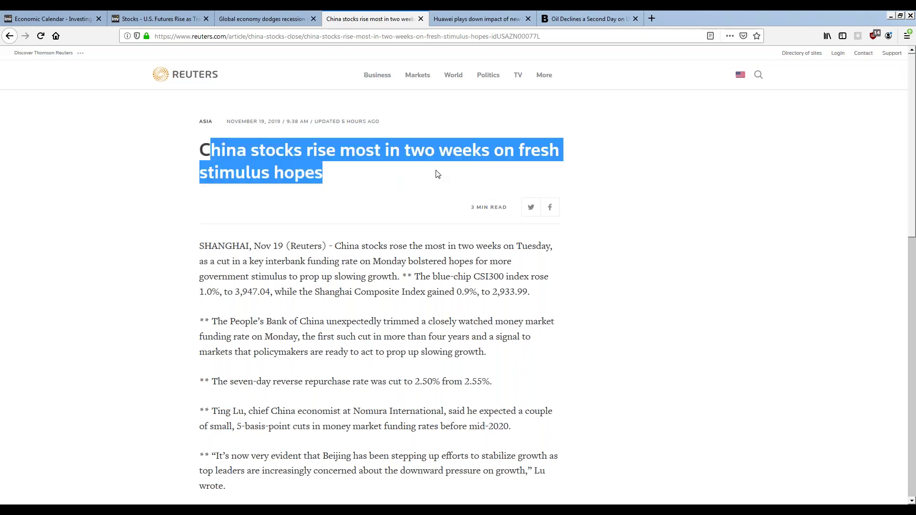
- Open the Reuters global recession article and highlight its headline and the opening paragraph on the narrowly avoided recession while reading
click(267, 20)
drag(206, 150, 430, 173)
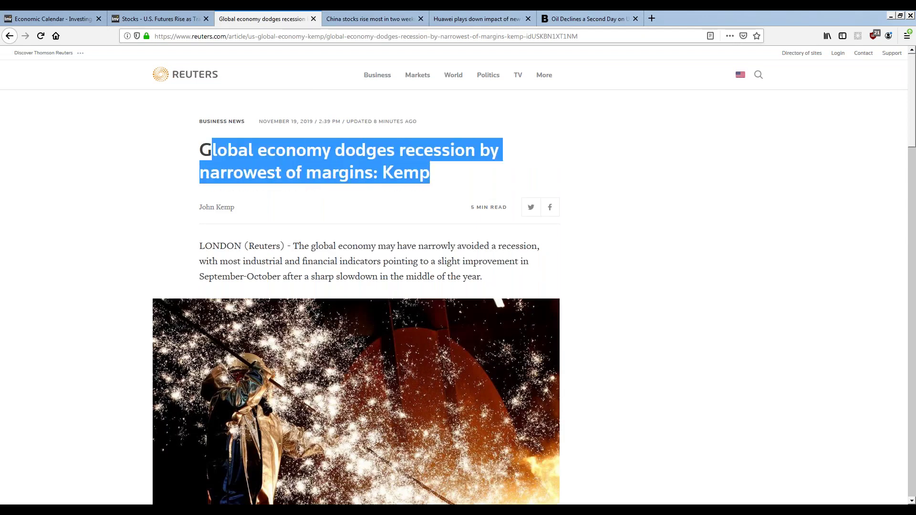
click(439, 180)
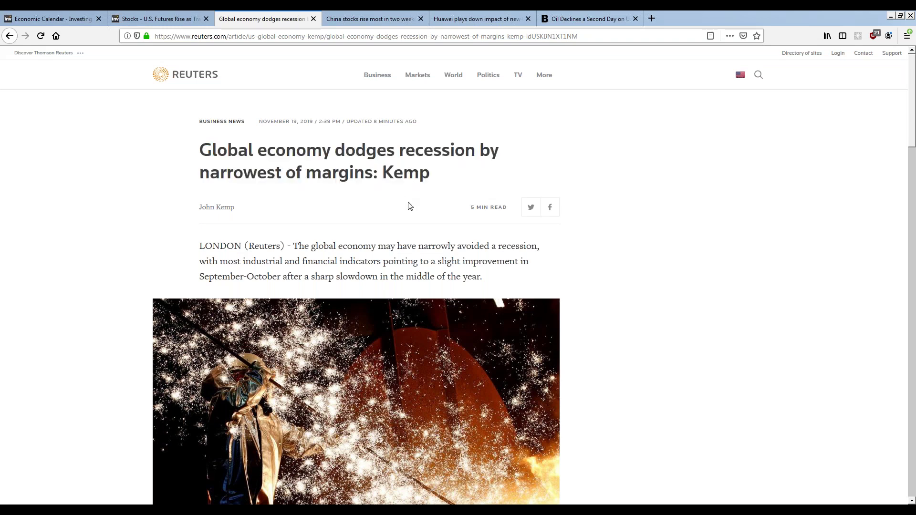
scroll(411, 207, down, 1)
drag(311, 197, 529, 200)
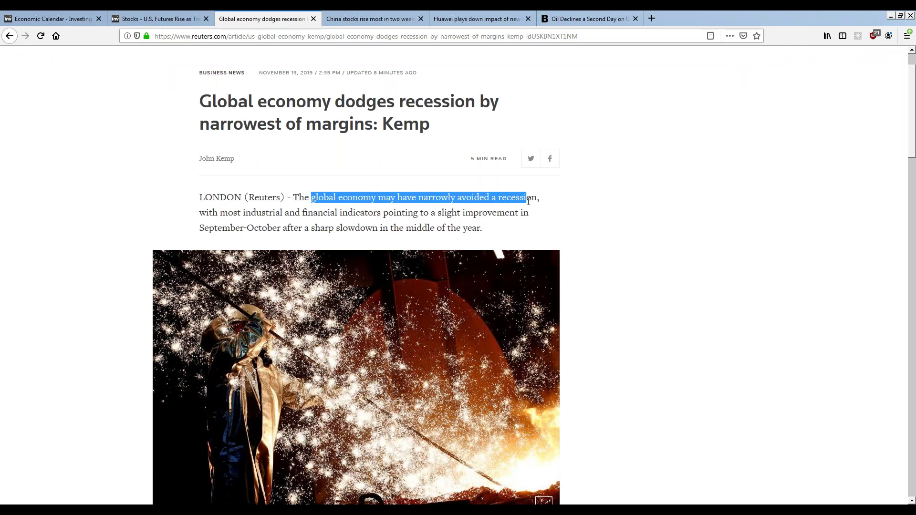
drag(184, 212, 482, 228)
click(405, 212)
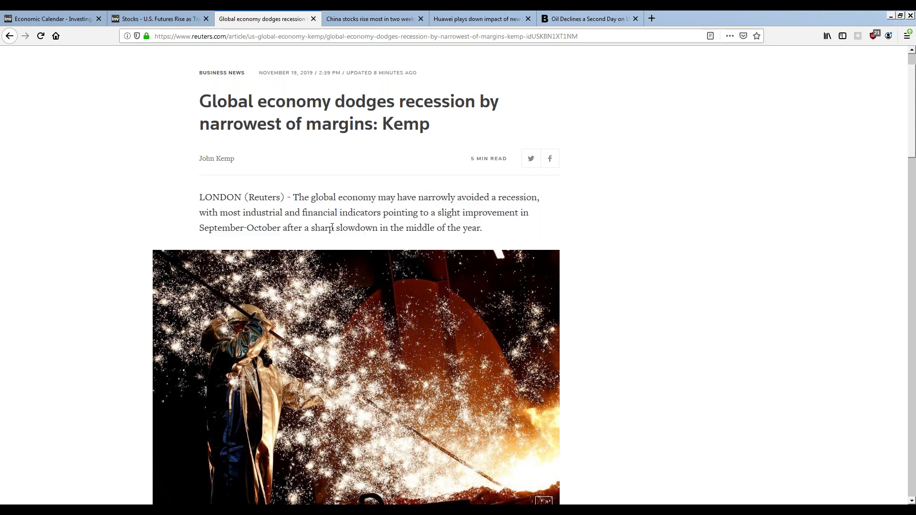
- Highlight the recession article's passage on industrial and financial indicators, and revisit the Huawei and China stocks articles
drag(224, 217, 452, 212)
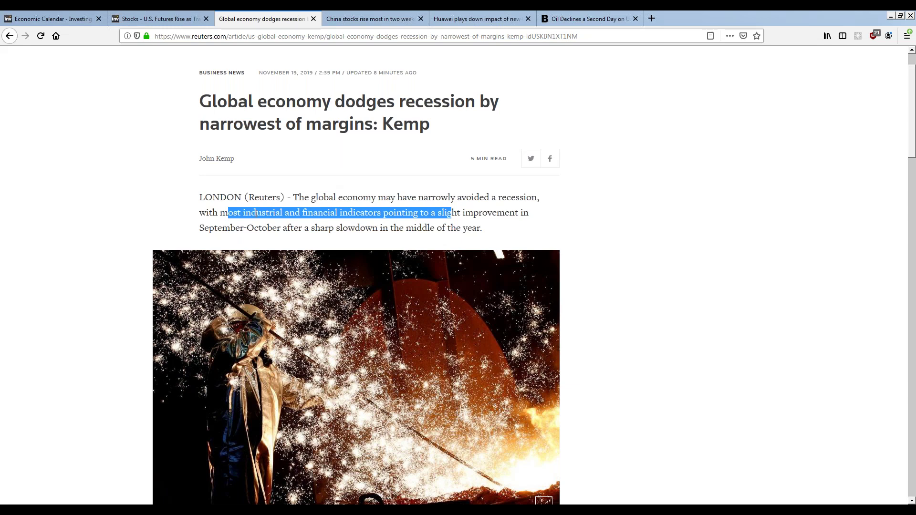
click(322, 211)
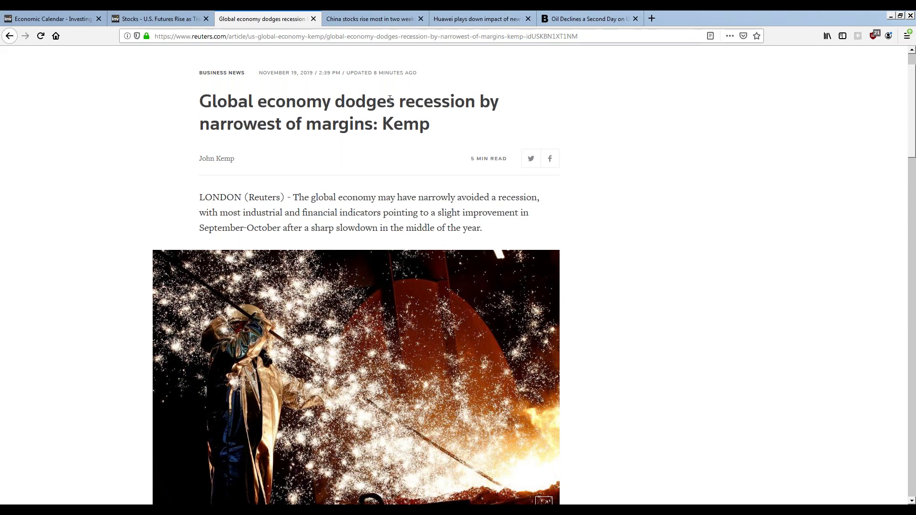
click(499, 20)
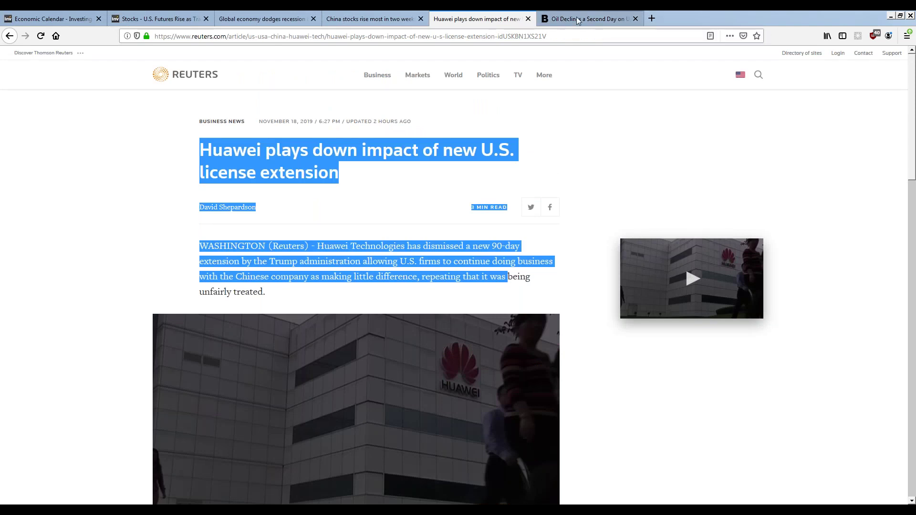
click(368, 19)
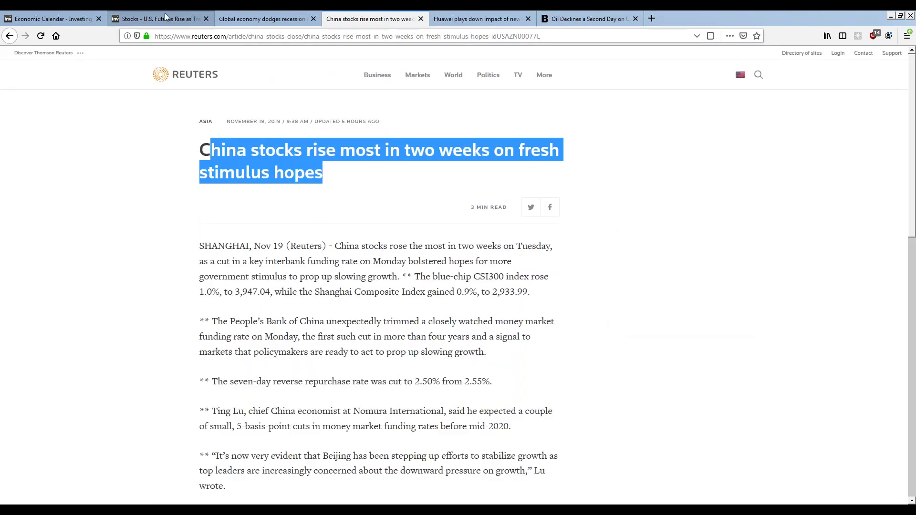
- Open the Investing.com article on U.S. futures and highlight its headline on trade and retail earnings while reading
click(150, 18)
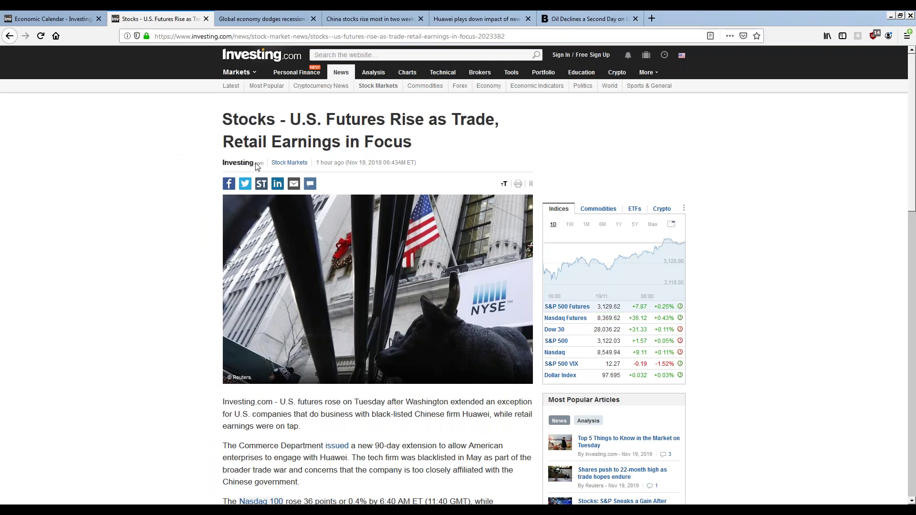
drag(301, 124, 446, 160)
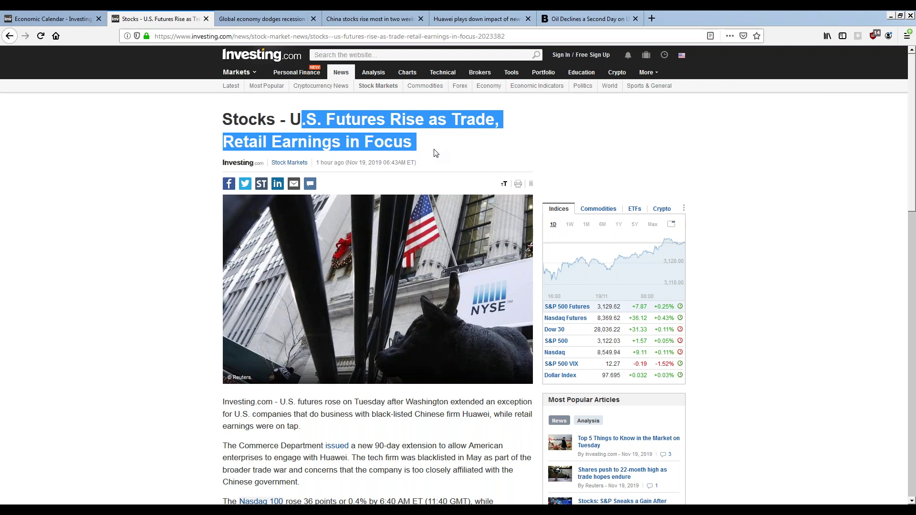
click(463, 127)
drag(478, 498, 236, 148)
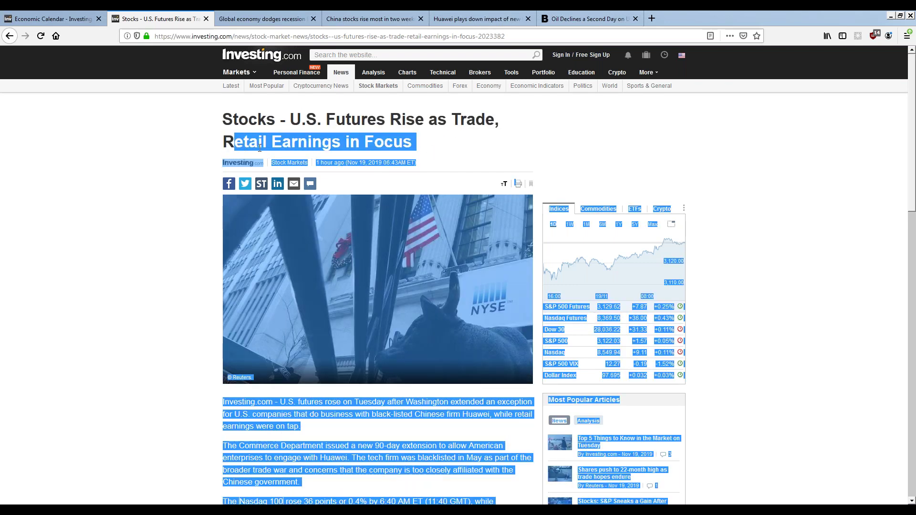
click(234, 143)
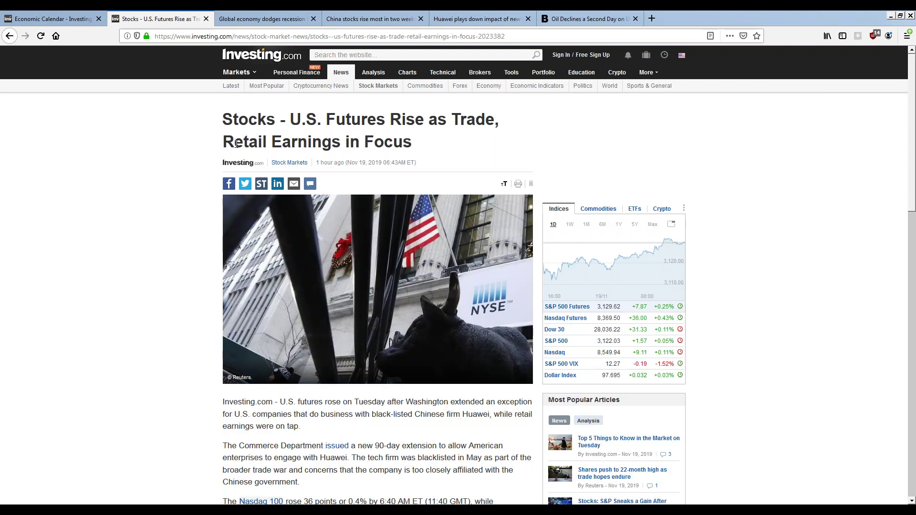
shift+click(331, 143)
drag(331, 143, 560, 202)
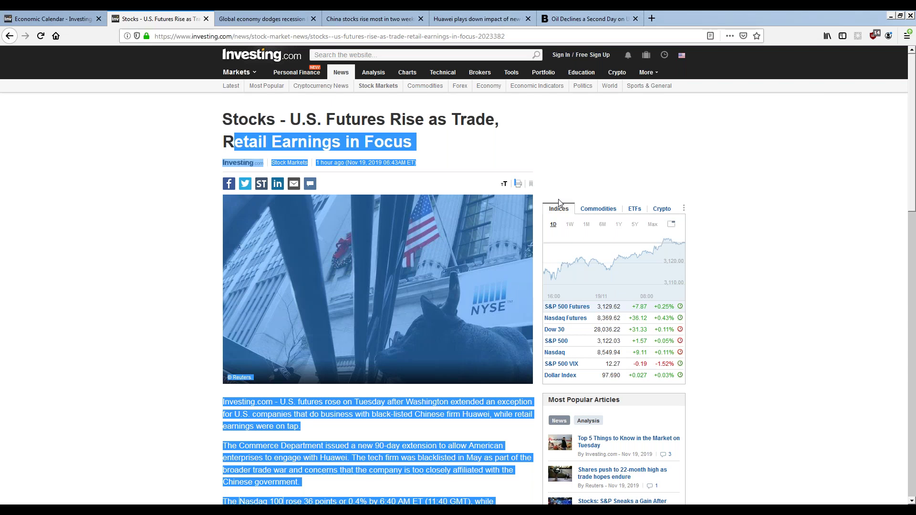
drag(560, 203, 790, 220)
click(785, 241)
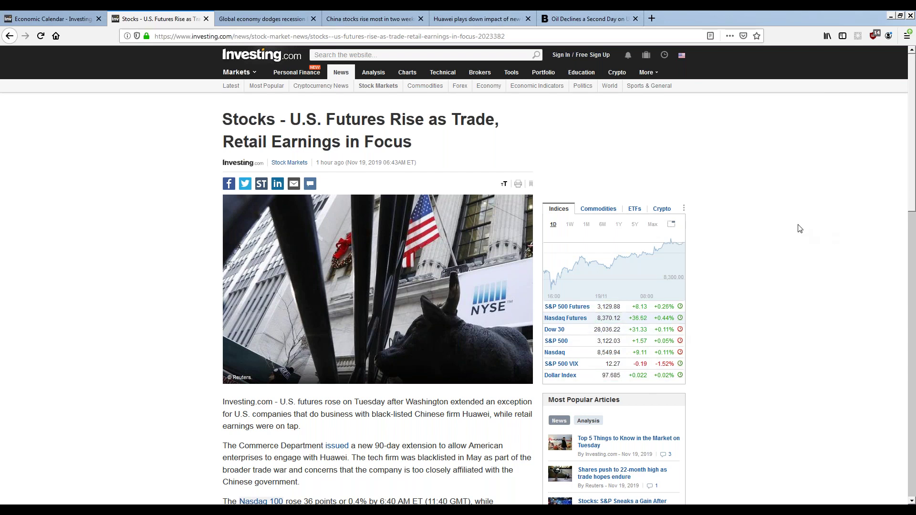
drag(290, 120, 493, 119)
drag(230, 148, 139, 154)
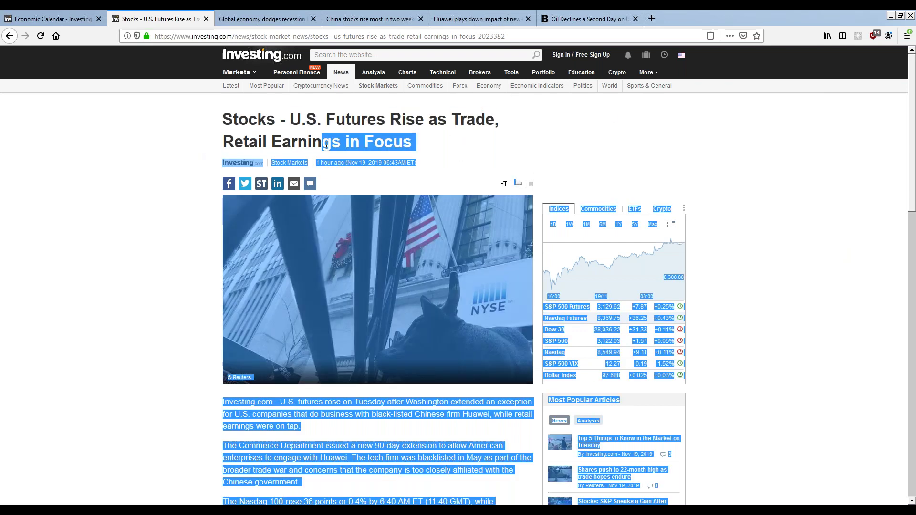
click(113, 117)
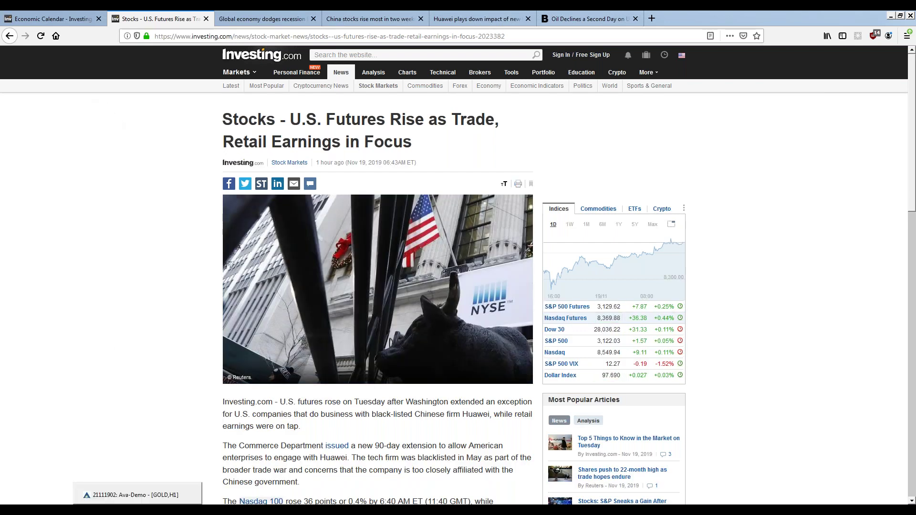
- Switch to MetaTrader 4 and add to the gold chart a falling trendline from the latest candle and horizontal lines at about 1465.11 and 1456.57
key(alt+Tab)
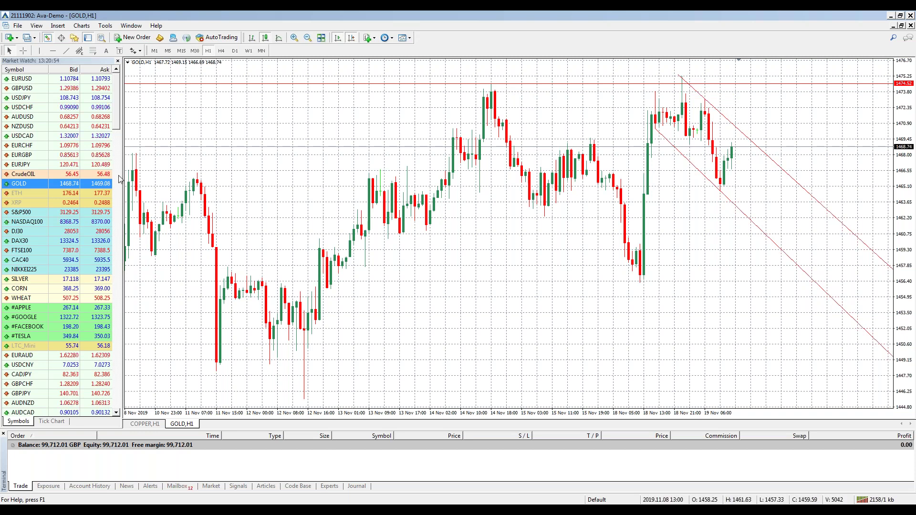
drag(731, 142, 789, 199)
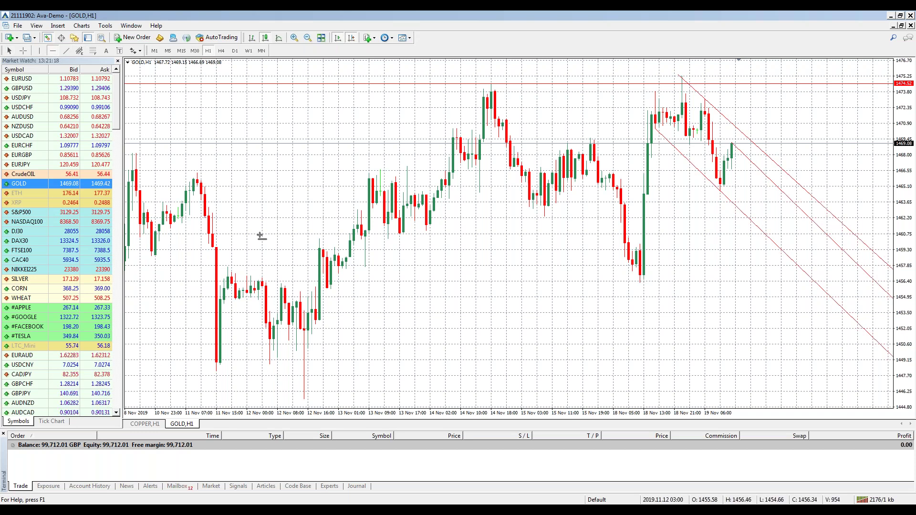
click(721, 186)
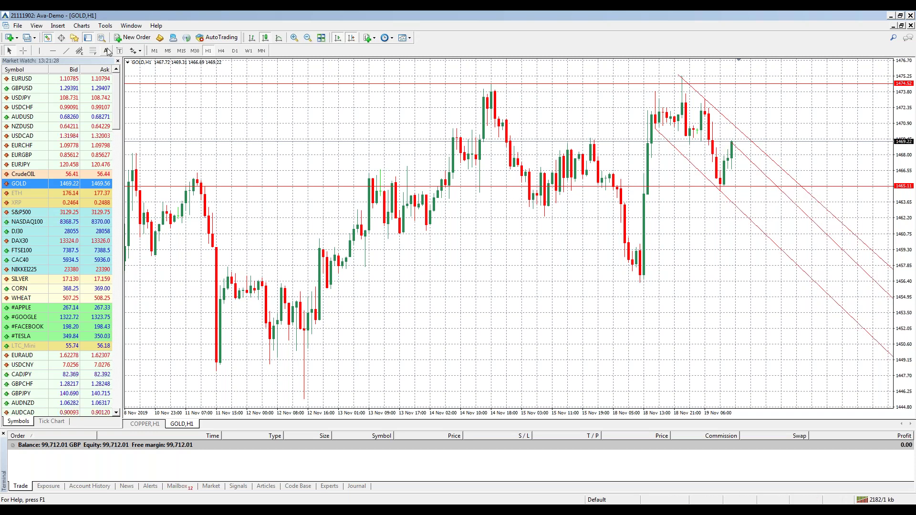
click(52, 52)
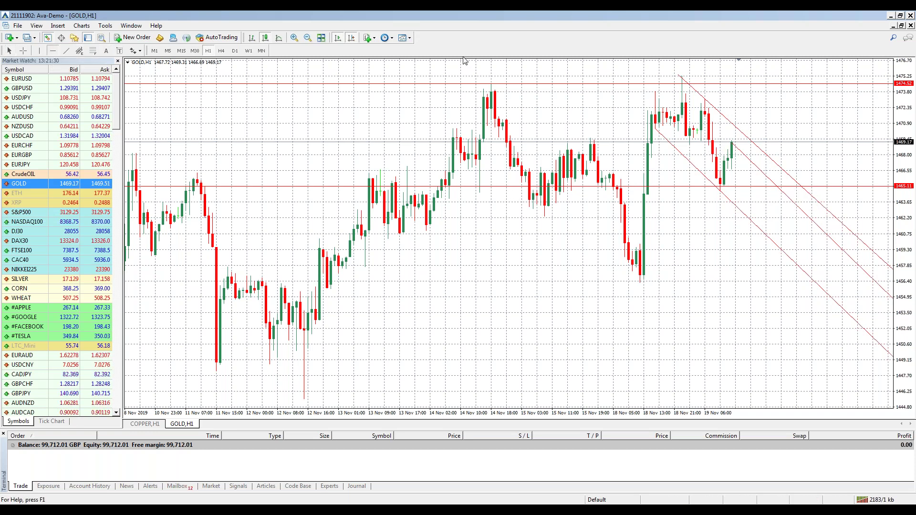
click(644, 280)
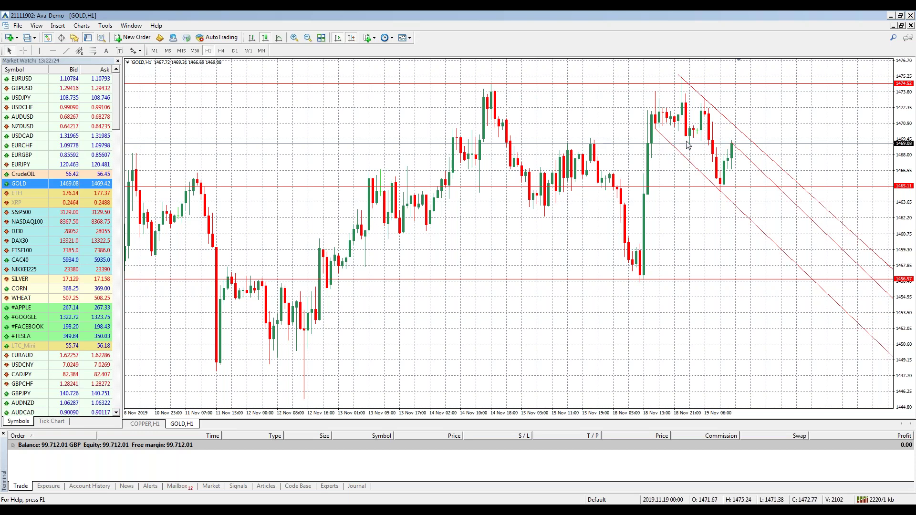
- Draw two falling trendlines on the gold chart, starting just under the 1474.52 line beyond the latest candles
mouse_move(710, 145)
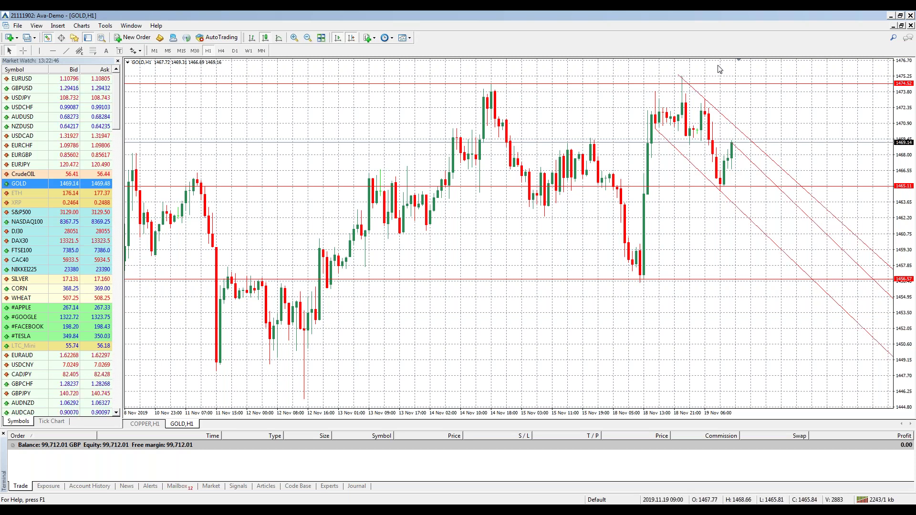
click(67, 51)
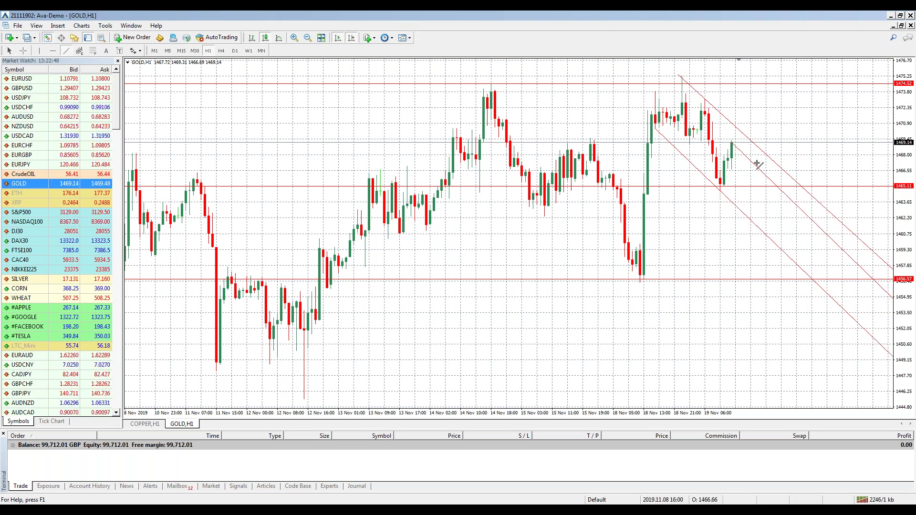
drag(735, 86, 787, 129)
click(65, 51)
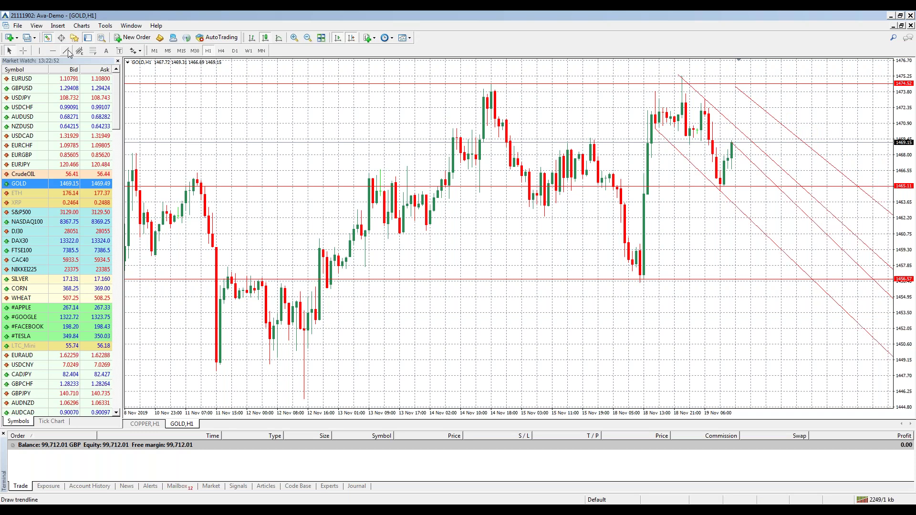
drag(755, 87, 788, 109)
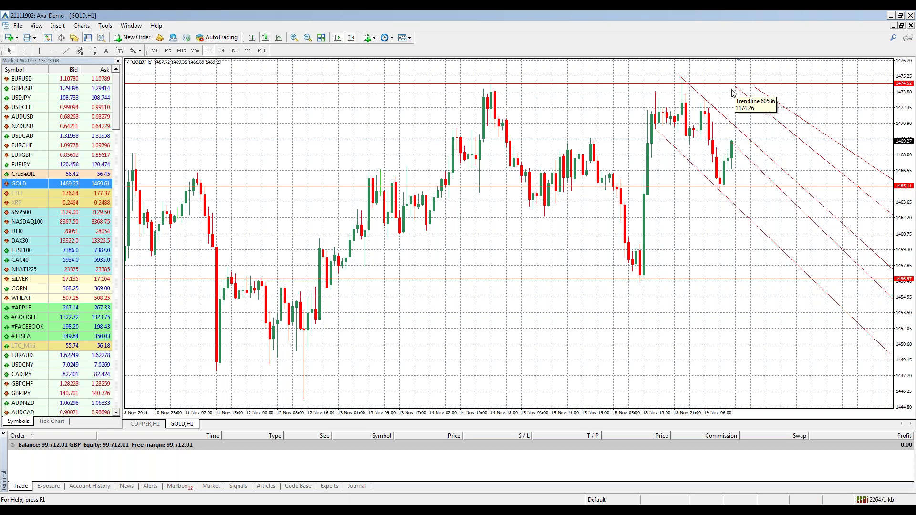
- Start a new gold order as a pending Sell Limit at a price of 1473
double_click(34, 183)
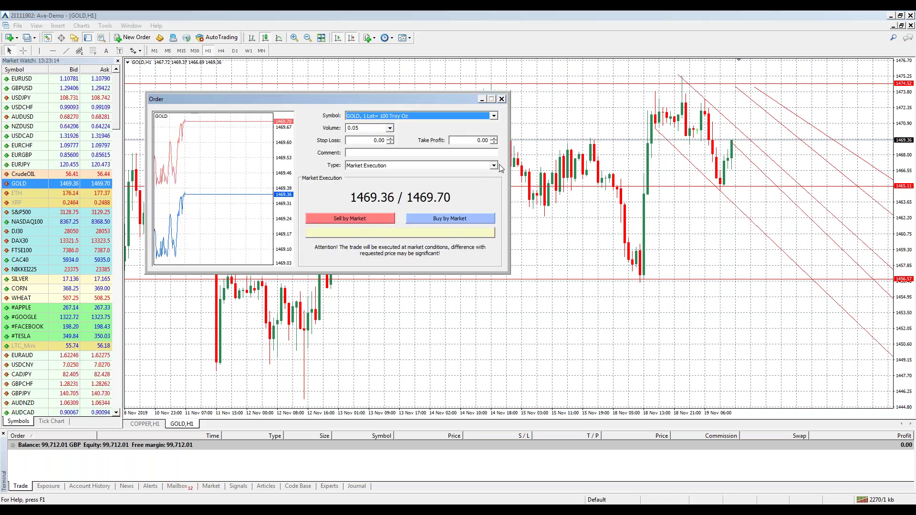
click(373, 165)
click(373, 181)
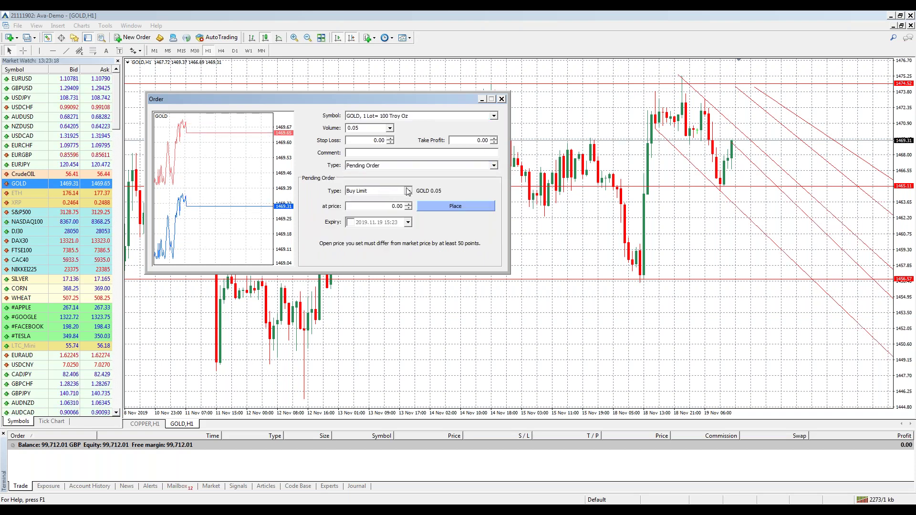
click(408, 191)
click(359, 205)
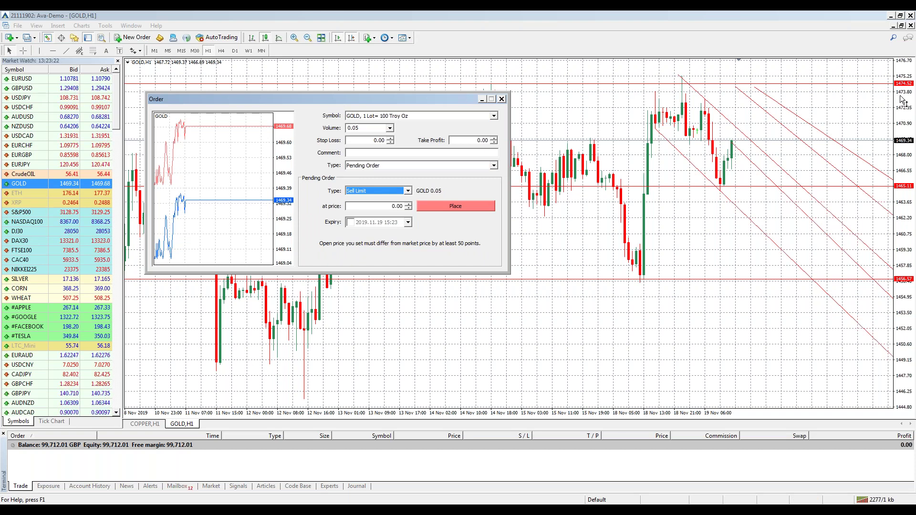
click(394, 207)
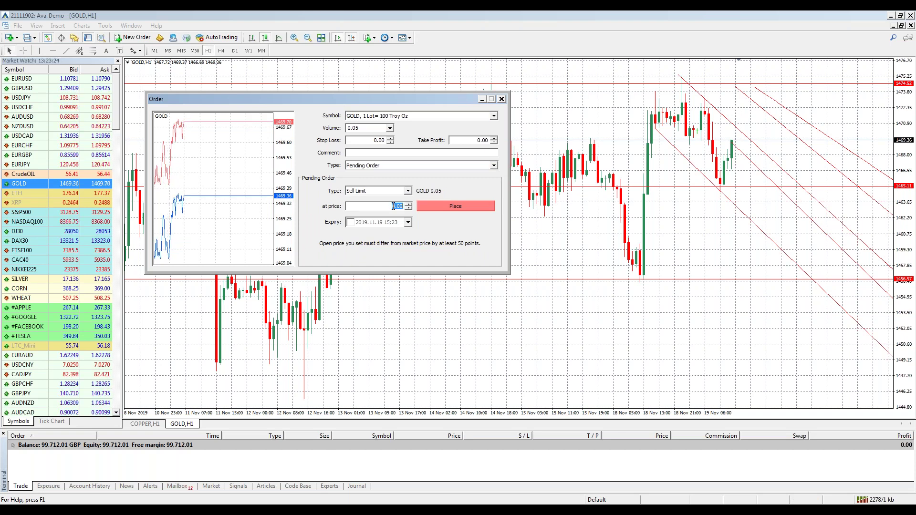
text(1473)
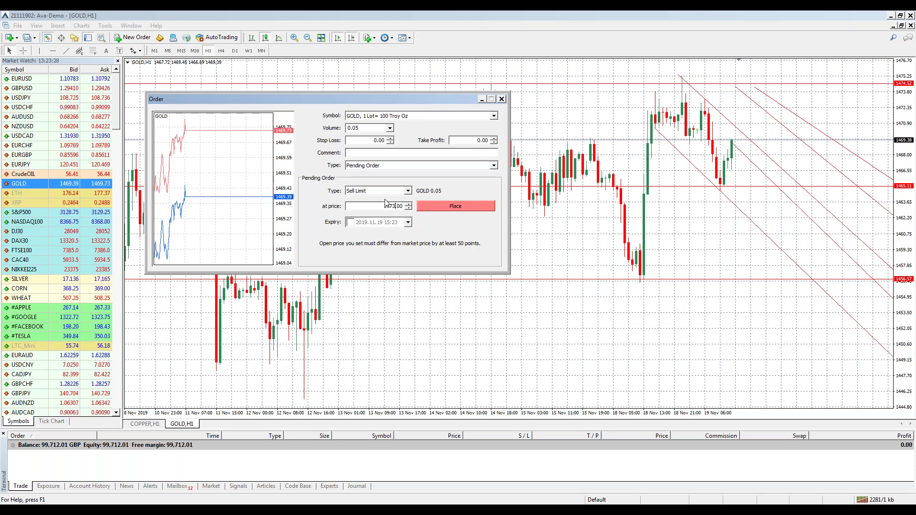
- Set the gold order's volume to 0.25, its stop loss to 1476.00 and its entry price to 1473.00
double_click(365, 128)
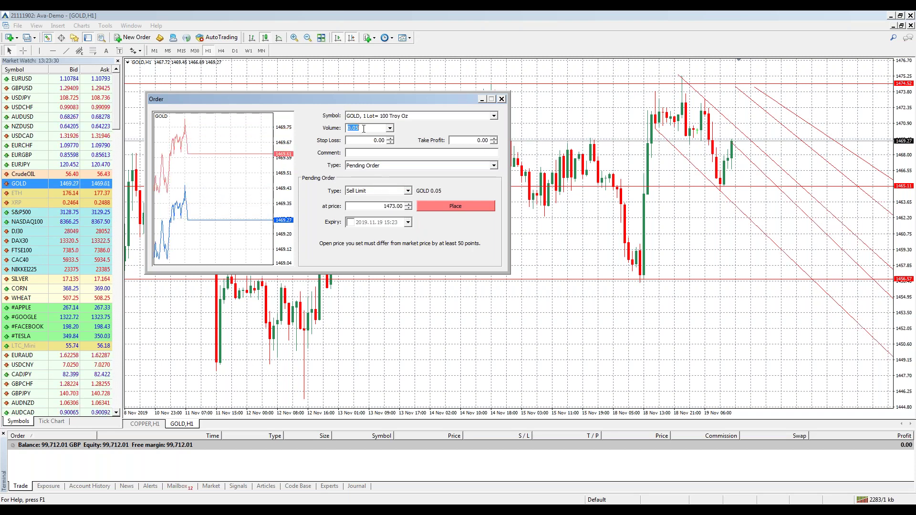
text(0.25)
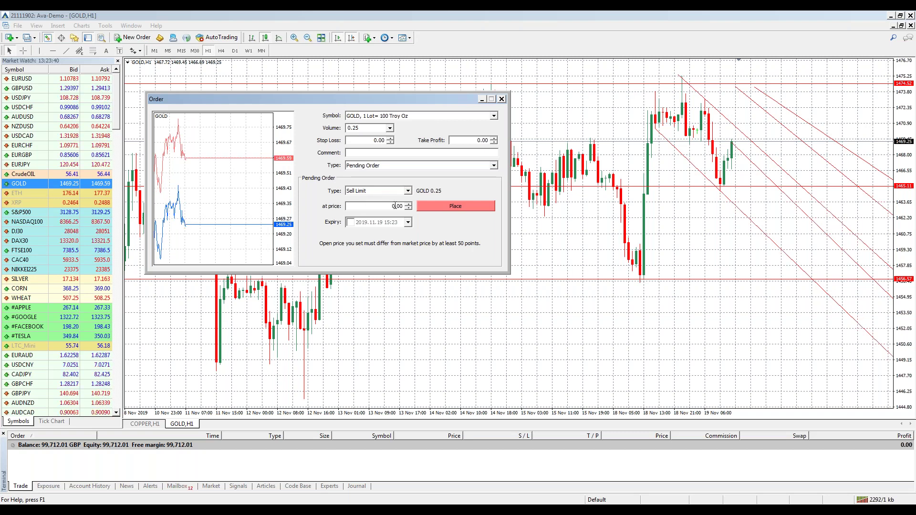
double_click(376, 140)
text(1476.00)
double_click(398, 206)
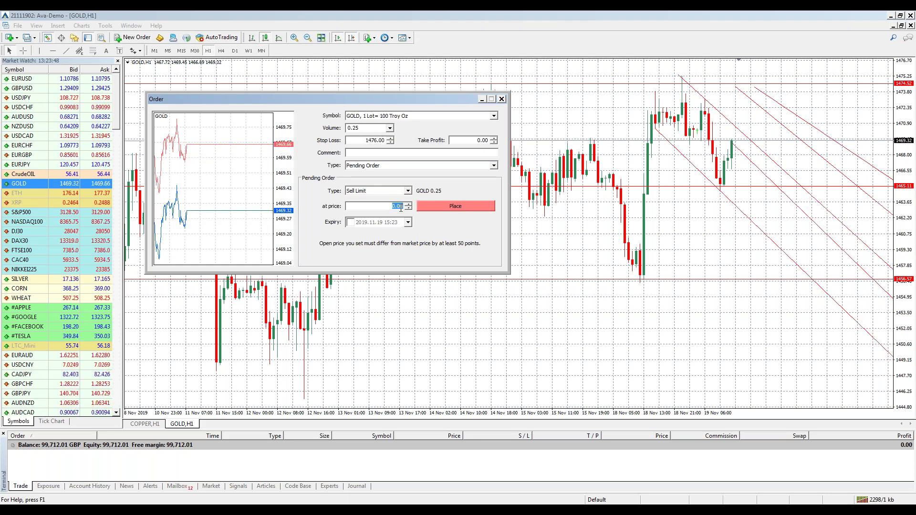
text(147)
text(47)
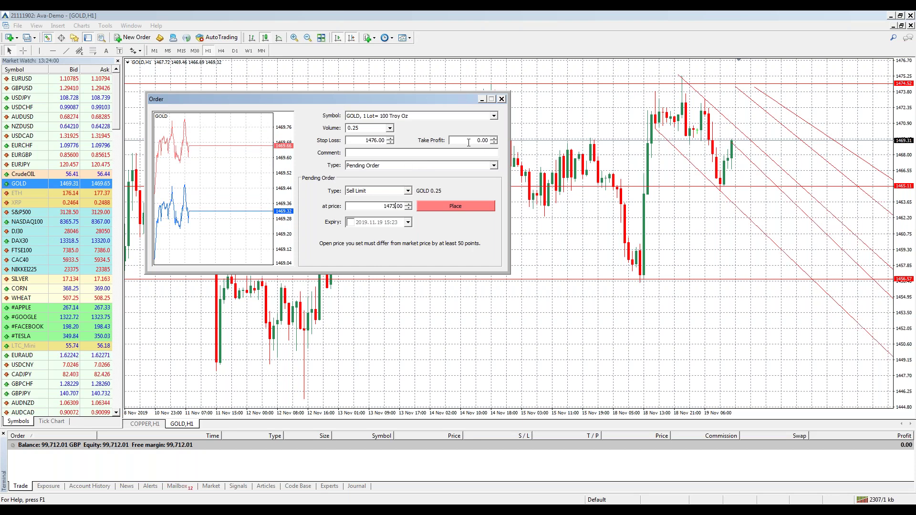
- Set the take profit to 1457.00 and place the sell limit order
text(145)
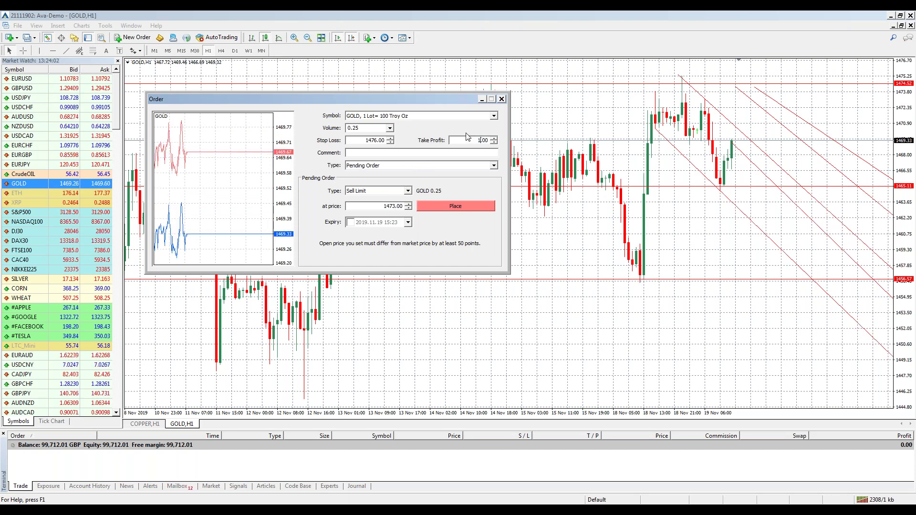
text(7)
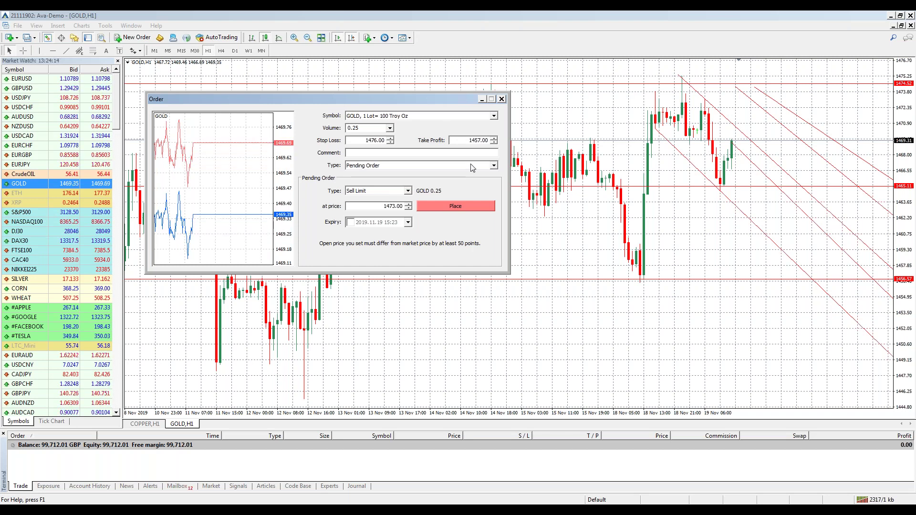
click(476, 206)
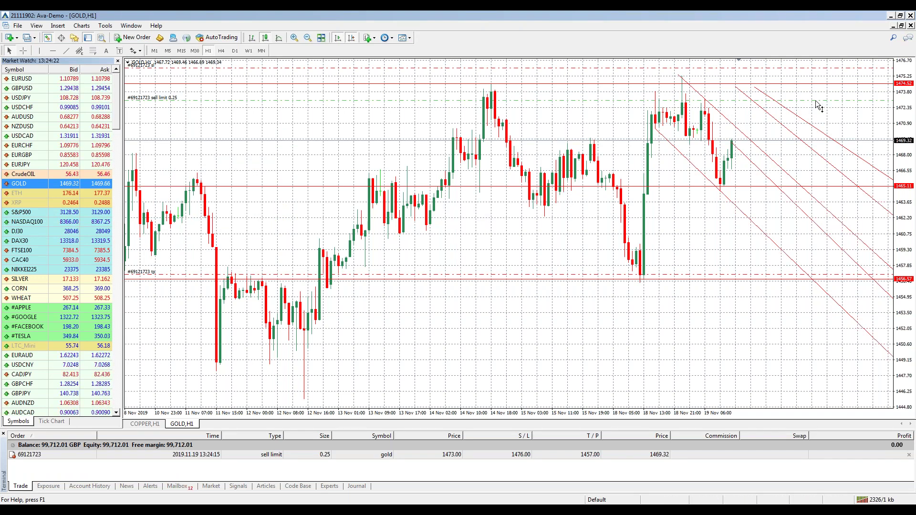
- Move the sell limit order's level on the gold chart to an entry of 1472.85, with stop loss 1475.85 and take profit 1456.85
drag(816, 100, 817, 98)
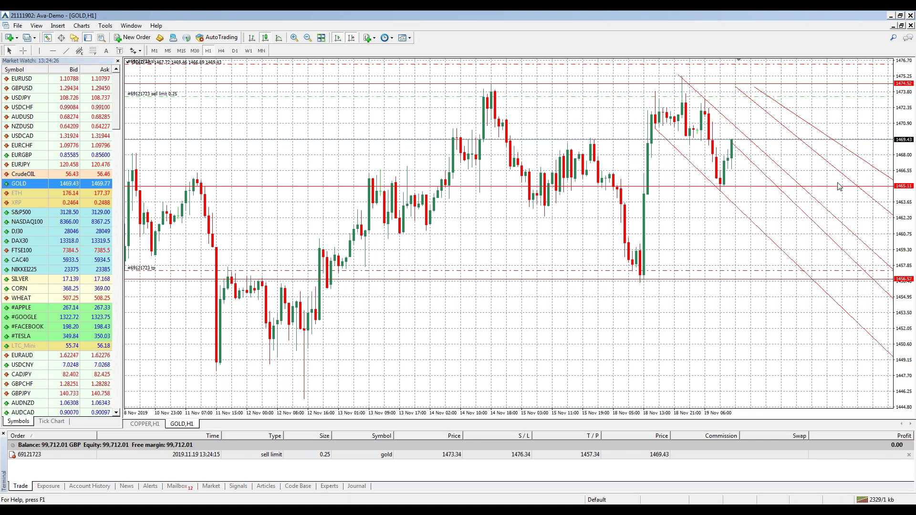
drag(814, 102, 814, 102)
drag(815, 102, 814, 103)
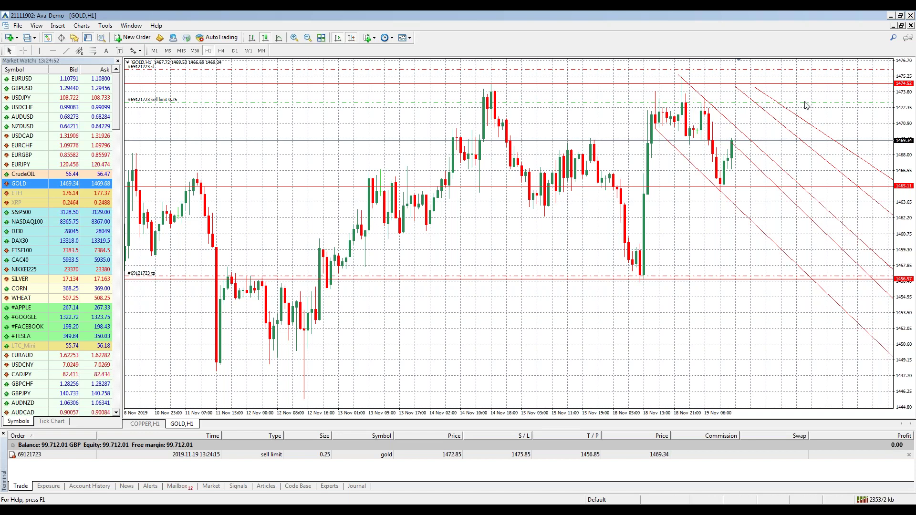
- Move the gold sell limit order to an entry of 1473.86 and draw a descending trendline from just above the latest candle
drag(792, 102, 789, 76)
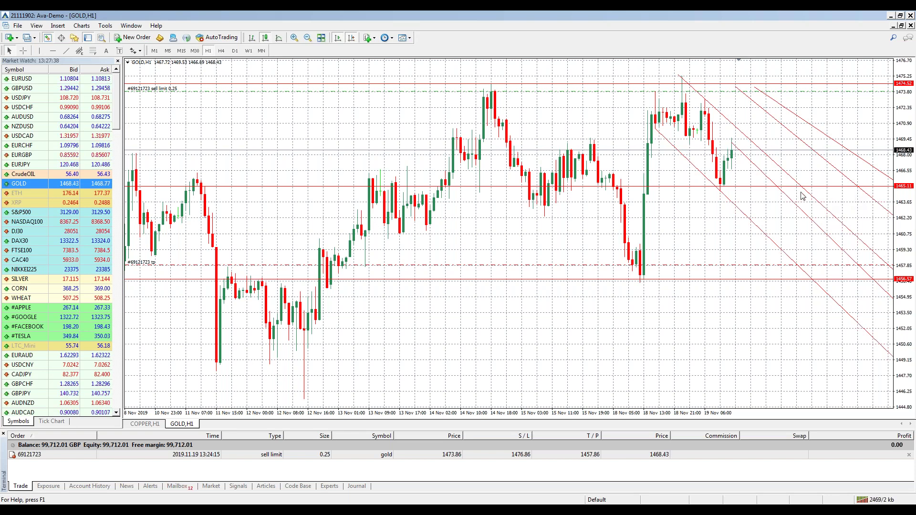
click(67, 50)
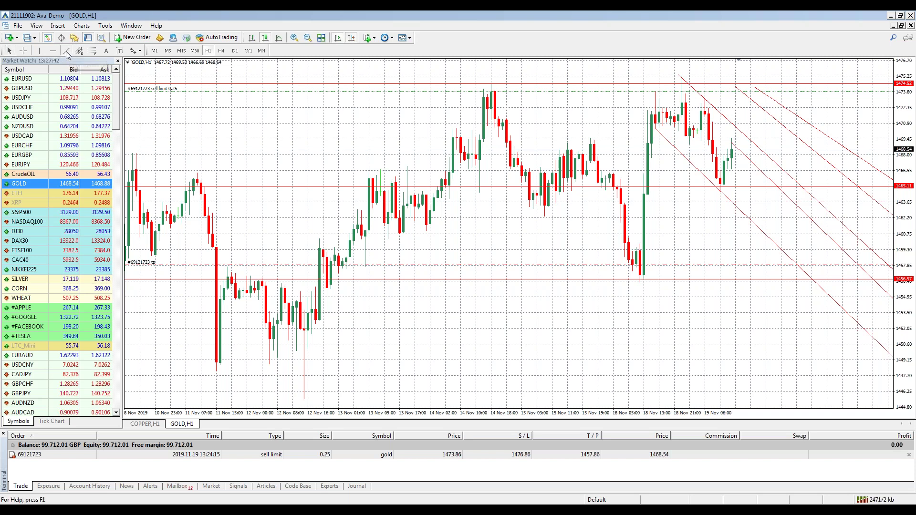
mouse_move(737, 137)
mouse_down()
mouse_move(781, 163)
mouse_move(774, 171)
mouse_up()
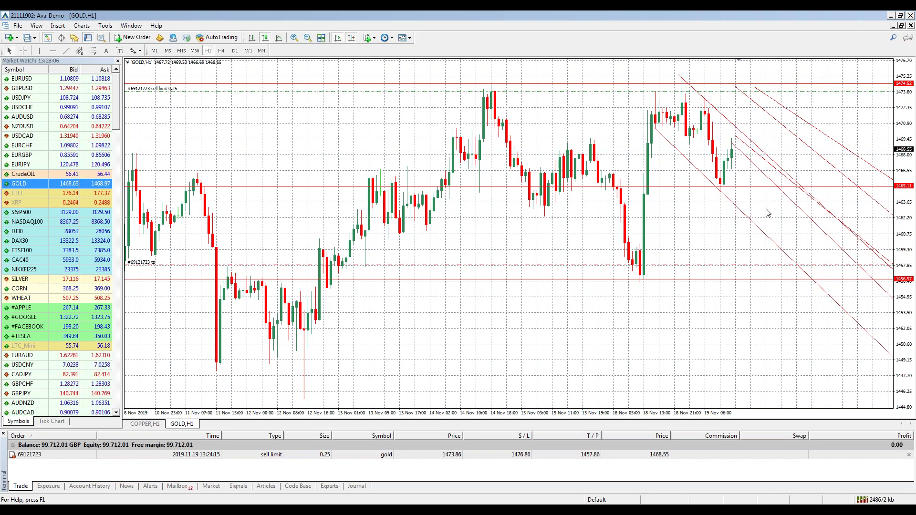
- Delete the pending gold sell limit order and sell 0.25 lots of gold at market instead
click(910, 457)
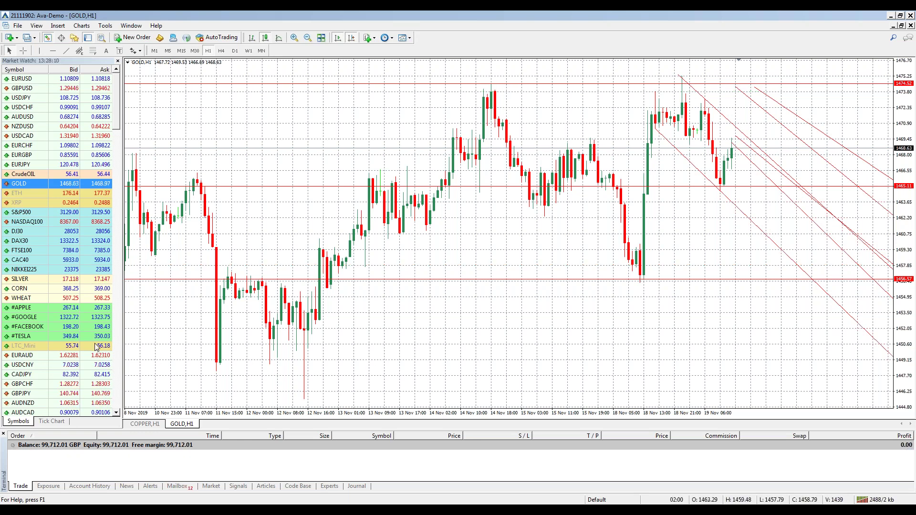
double_click(62, 184)
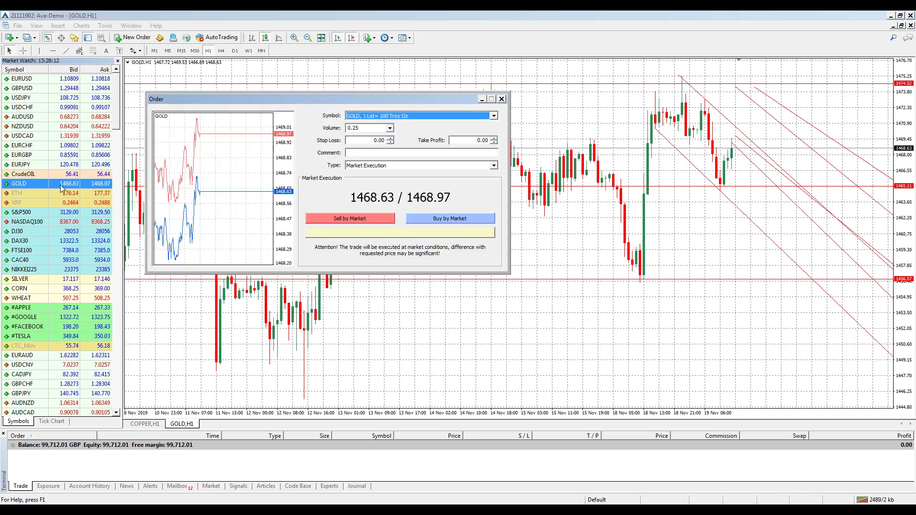
click(448, 219)
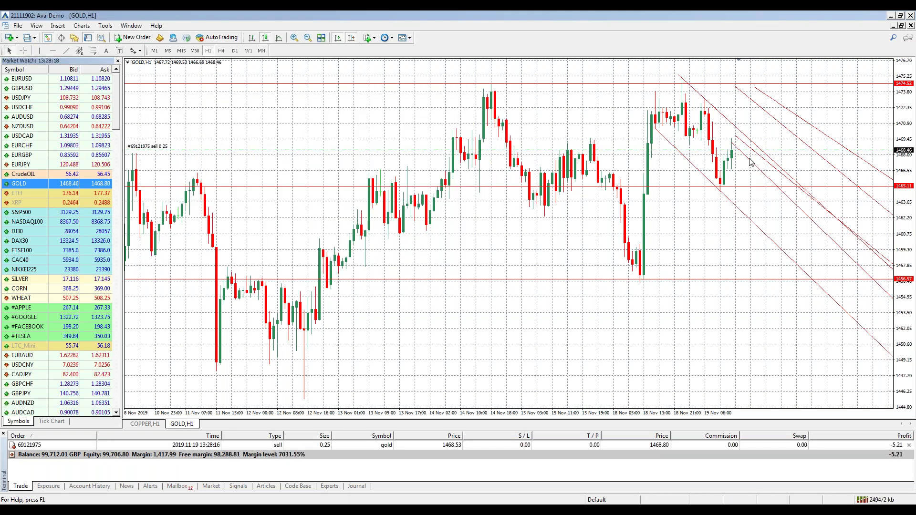
- Delete all horizontal lines and trendlines from the gold chart through its list of drawn objects
right_click(739, 189)
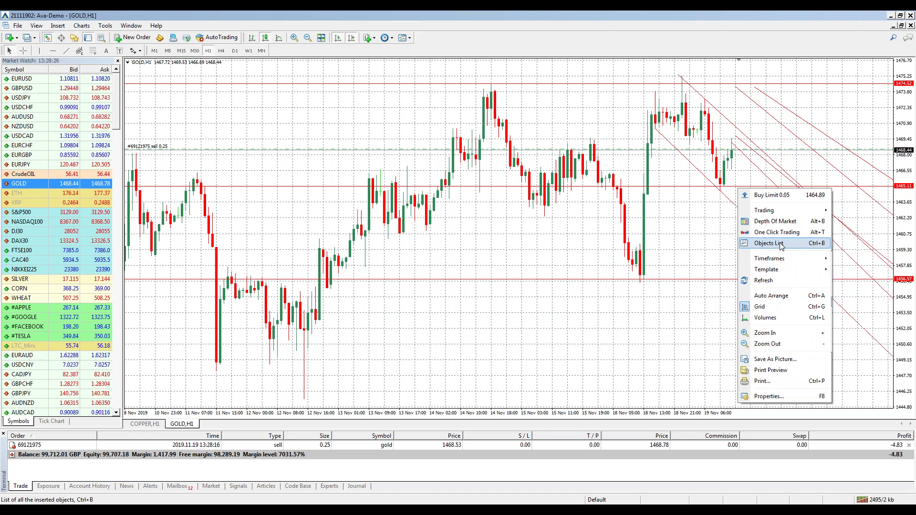
mouse_move(779, 264)
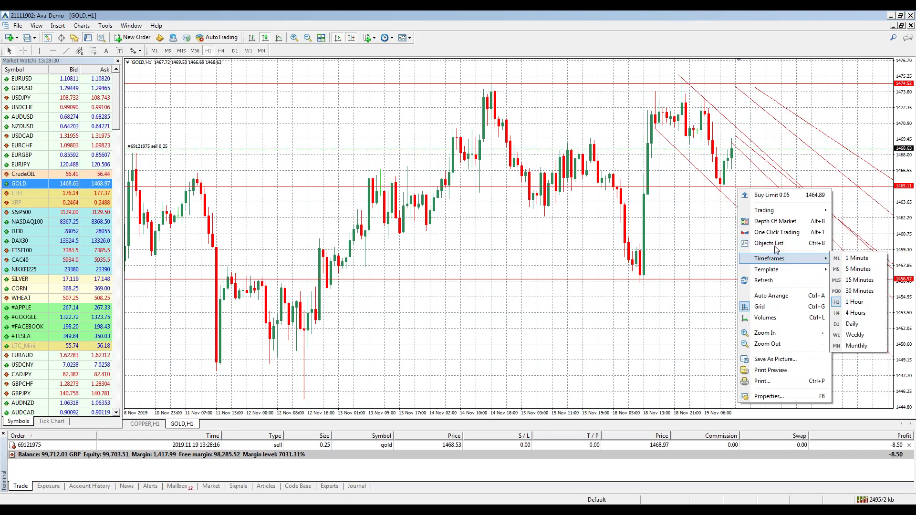
click(773, 244)
click(392, 145)
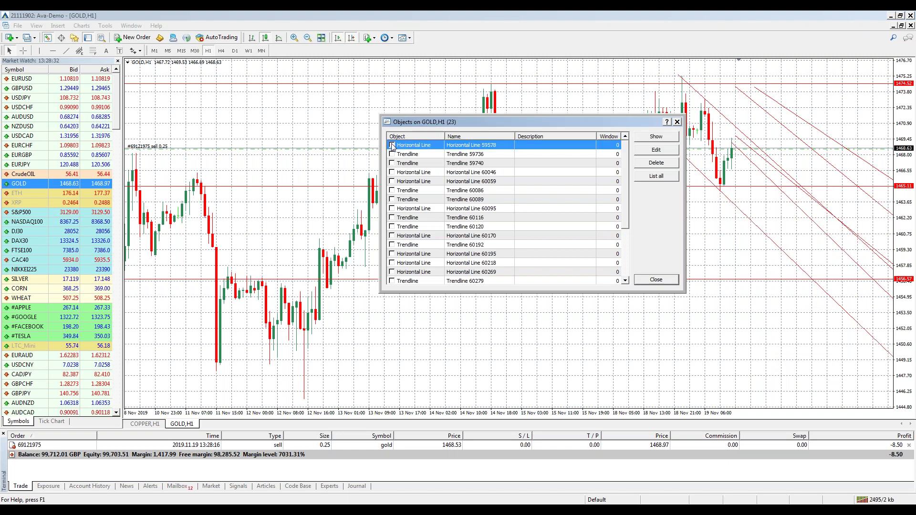
click(654, 163)
click(654, 163)
click(653, 163)
click(651, 163)
click(651, 163)
click(651, 163)
click(651, 164)
click(652, 163)
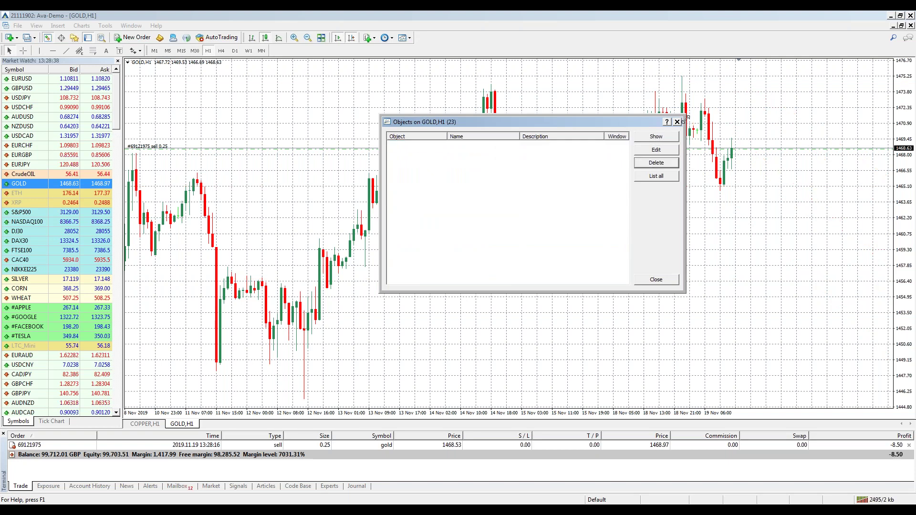
click(677, 122)
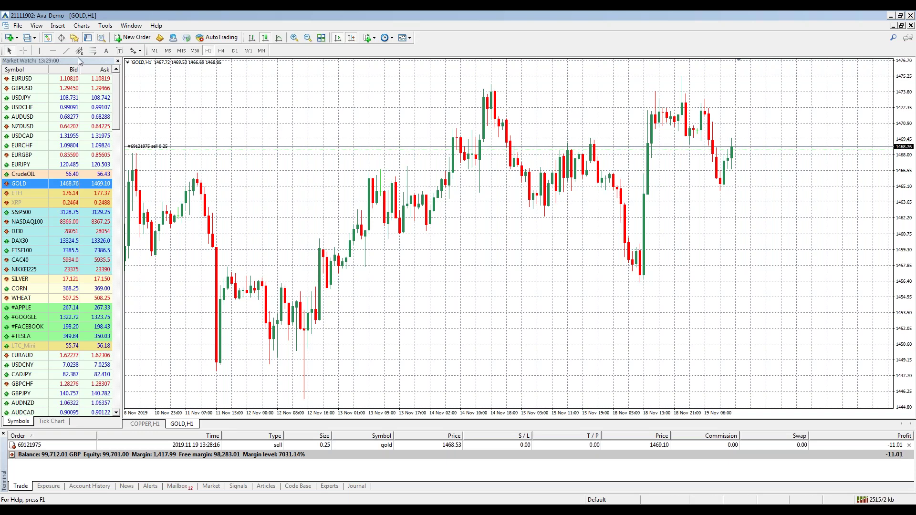
- Draw a descending trendline ahead of the latest gold candle and horizontal lines at about 1469.75, 1474.70 and 1476.45
drag(753, 145, 776, 167)
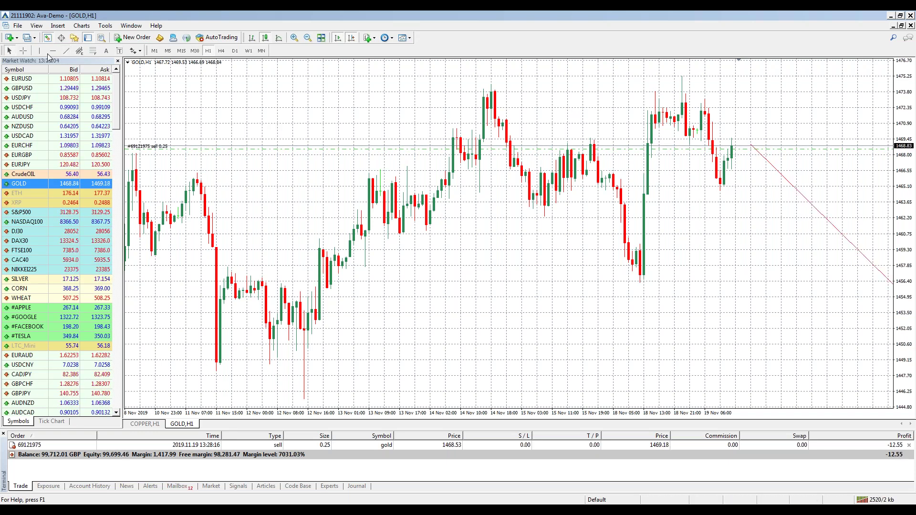
click(762, 136)
click(53, 51)
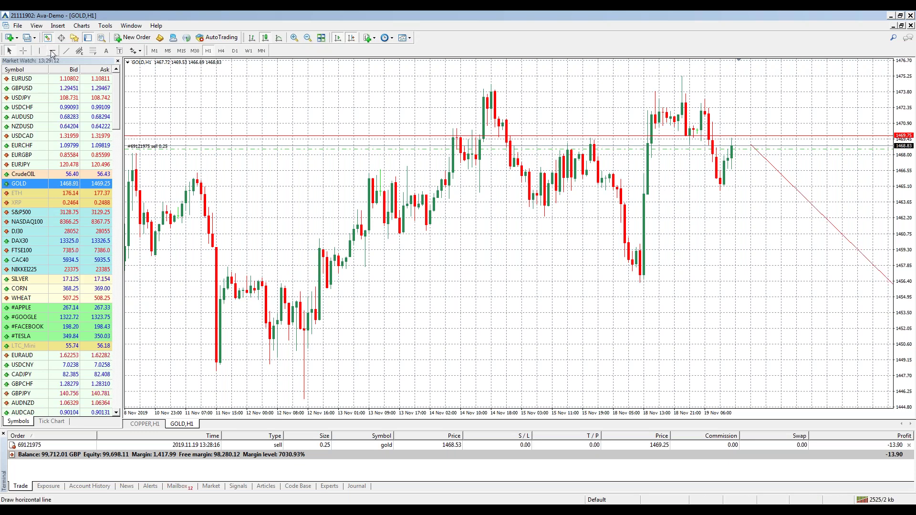
click(748, 82)
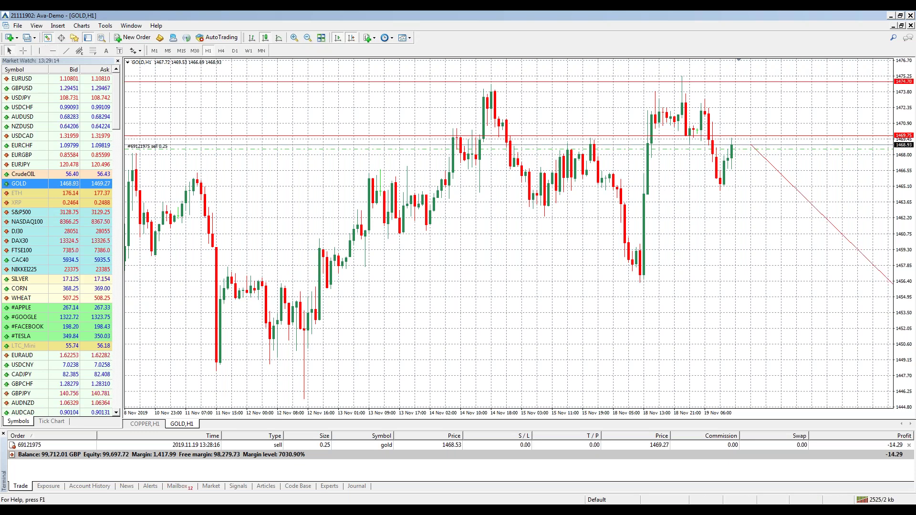
click(53, 52)
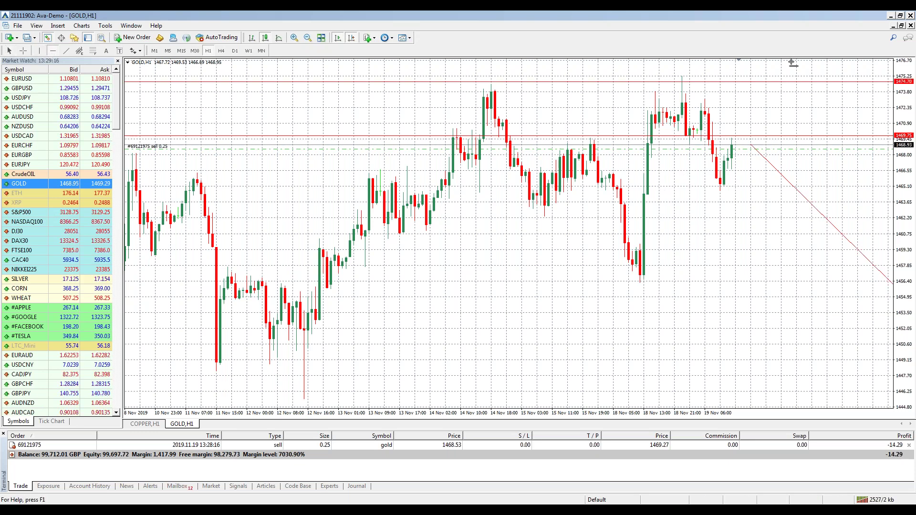
click(793, 62)
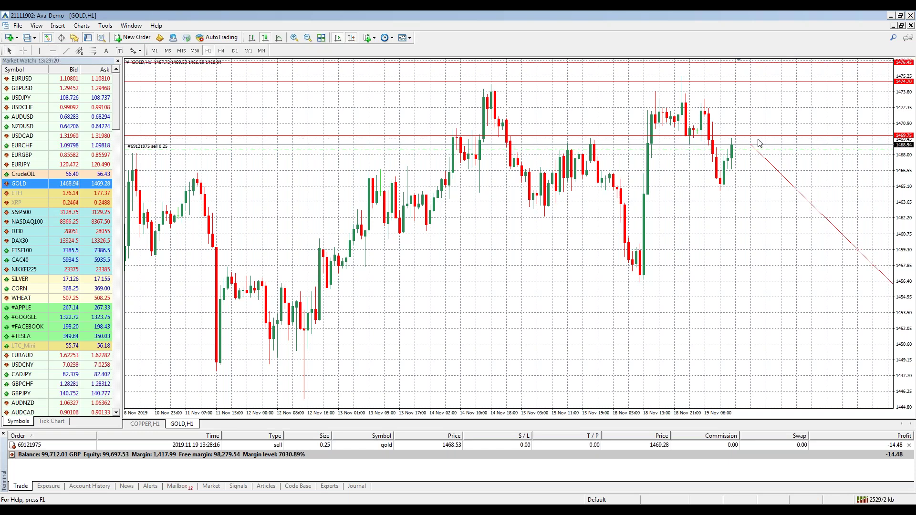
- Modify the open gold sell order with a stop loss of 1478.00
click(440, 445)
right_click(440, 445)
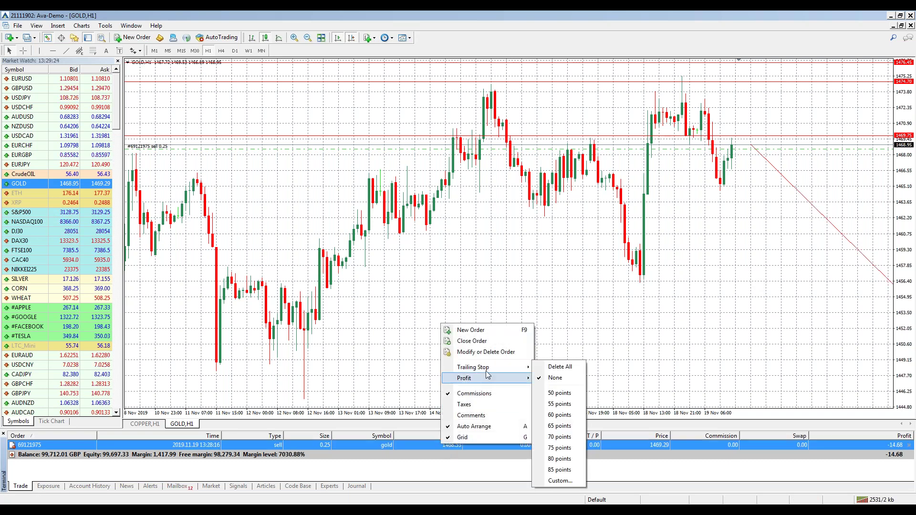
click(481, 353)
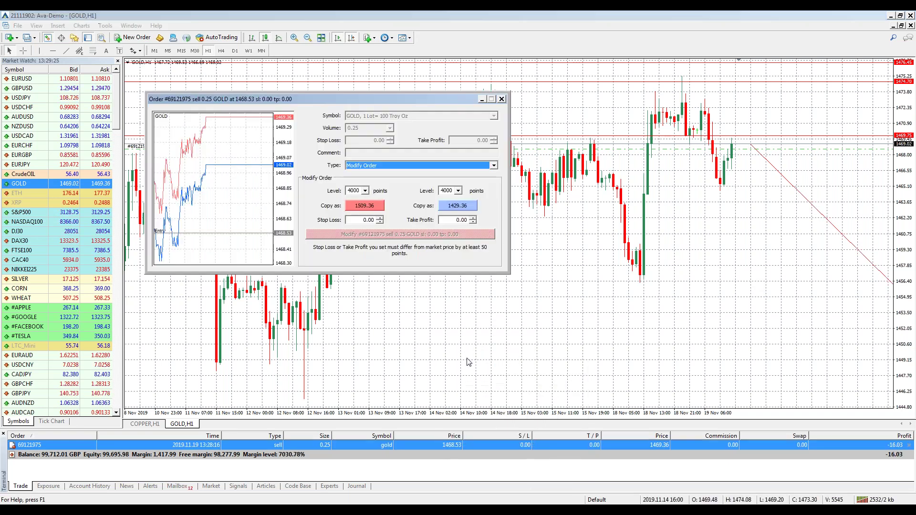
click(368, 220)
text(1478)
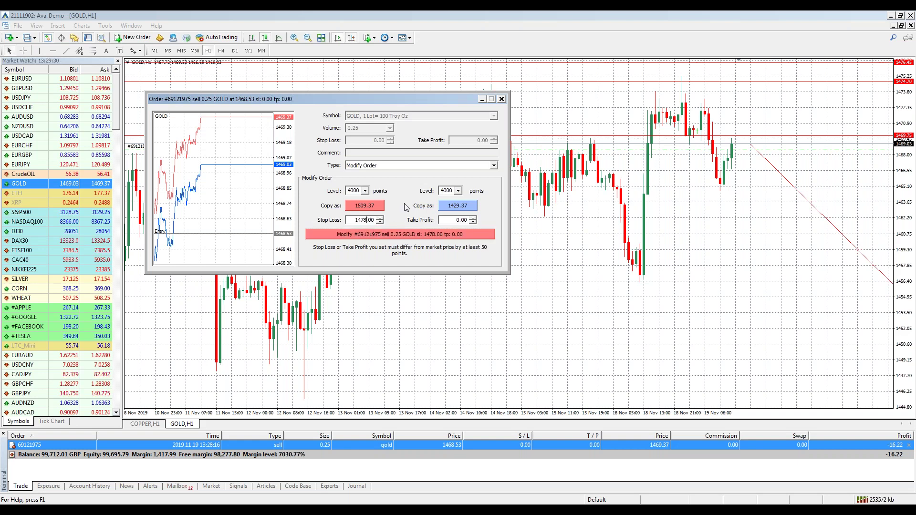
click(408, 235)
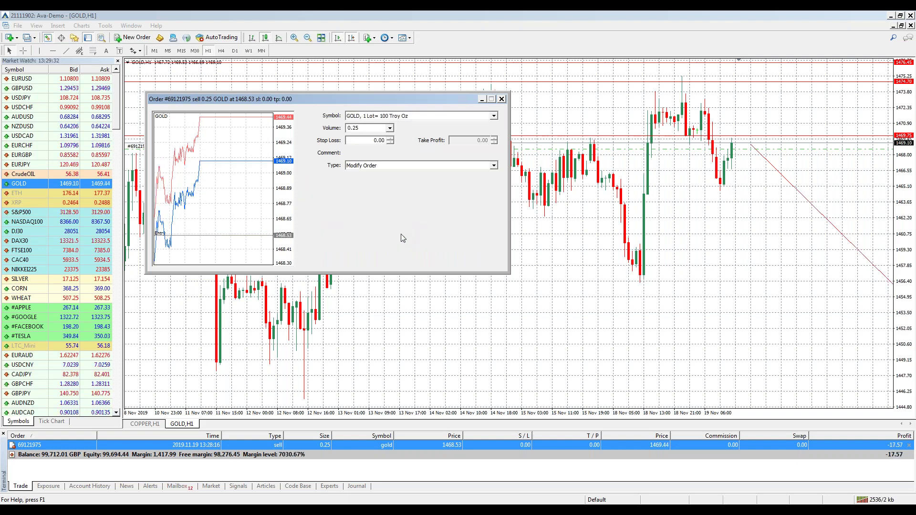
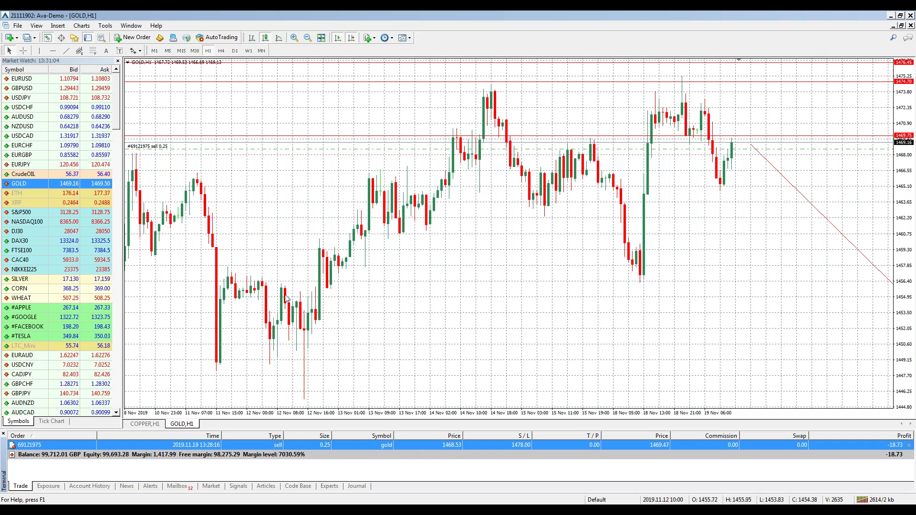
- Switch to Firefox and review the U.S. stock futures headline and the day's U.S. housing data on the economic calendar
click(87, 502)
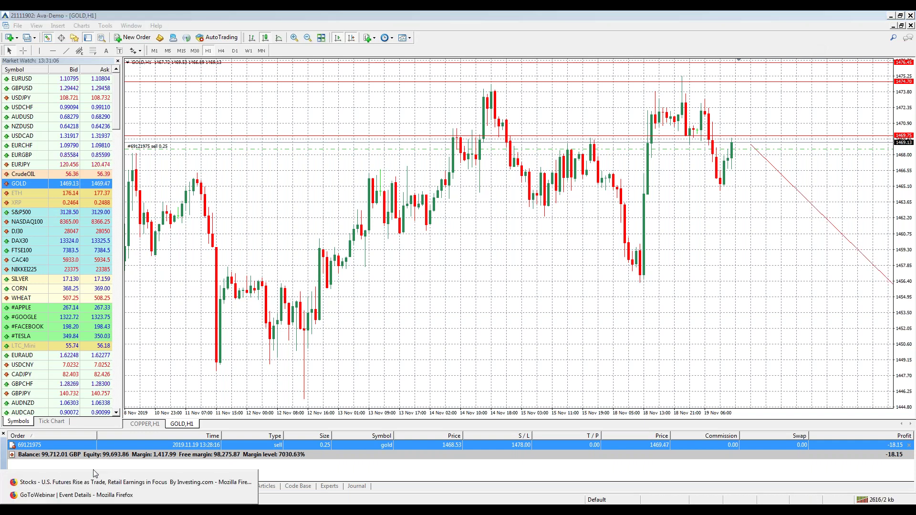
click(98, 486)
drag(311, 119, 399, 120)
drag(459, 122, 486, 122)
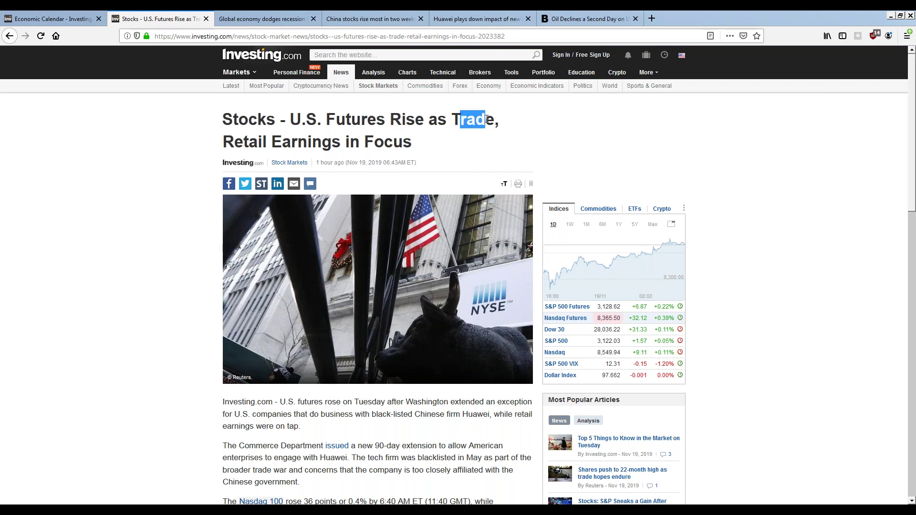
drag(344, 142, 243, 102)
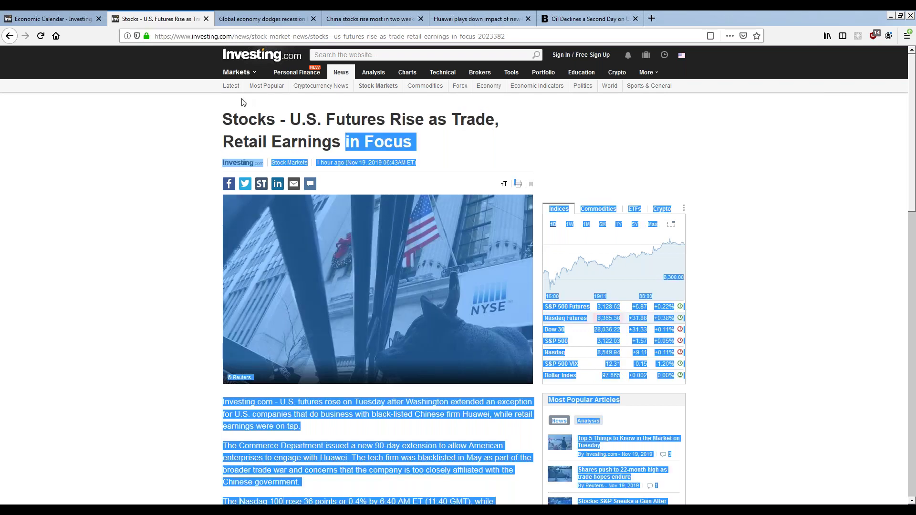
click(60, 20)
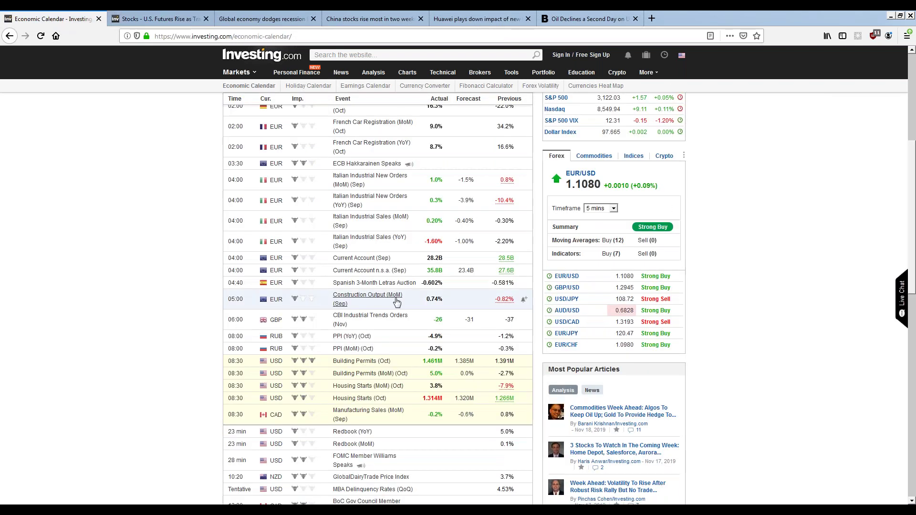
scroll(421, 294, down, 2)
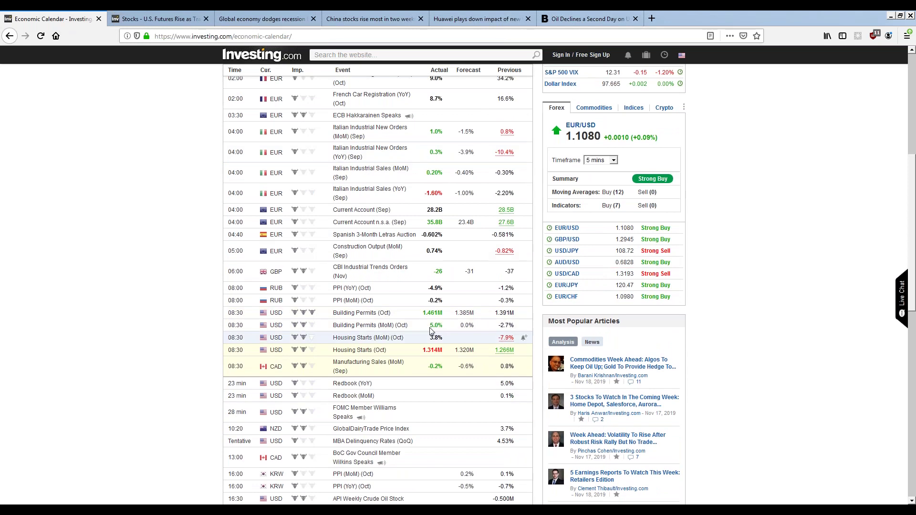
scroll(263, 277, up, 4)
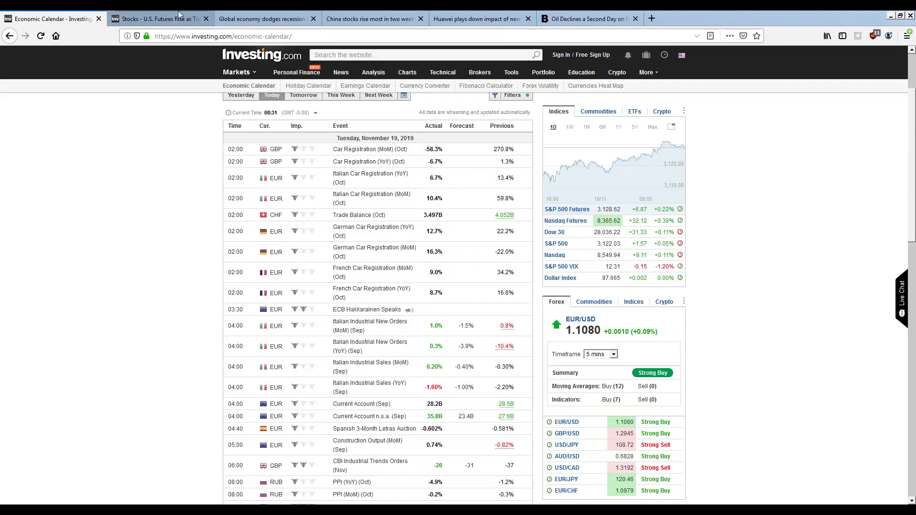
- Review the global economy headline and the Reuters article on China stocks rising on stimulus hopes
click(283, 24)
drag(213, 101, 428, 123)
click(377, 19)
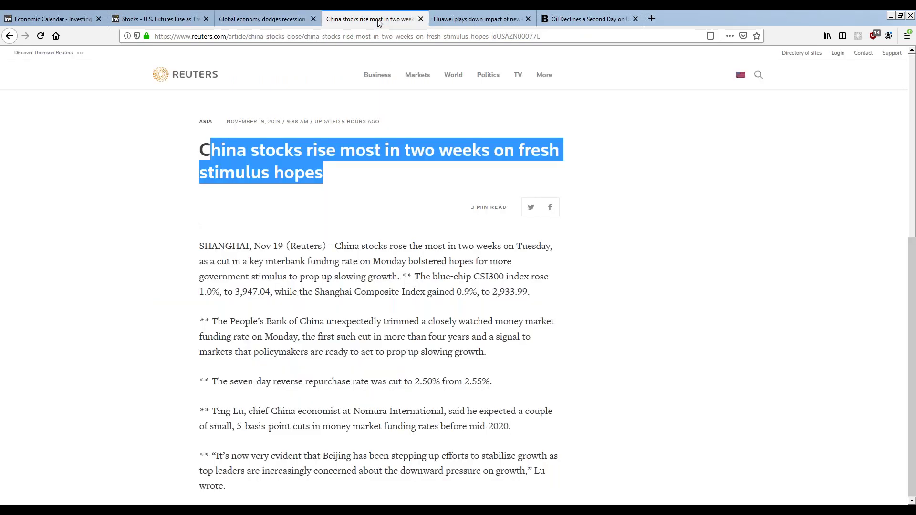
drag(278, 146, 428, 164)
- Back in MetaTrader, set the open gold sell order's take profit to 1458.00 and switch the gold chart to the 15-minute timeframe
click(100, 503)
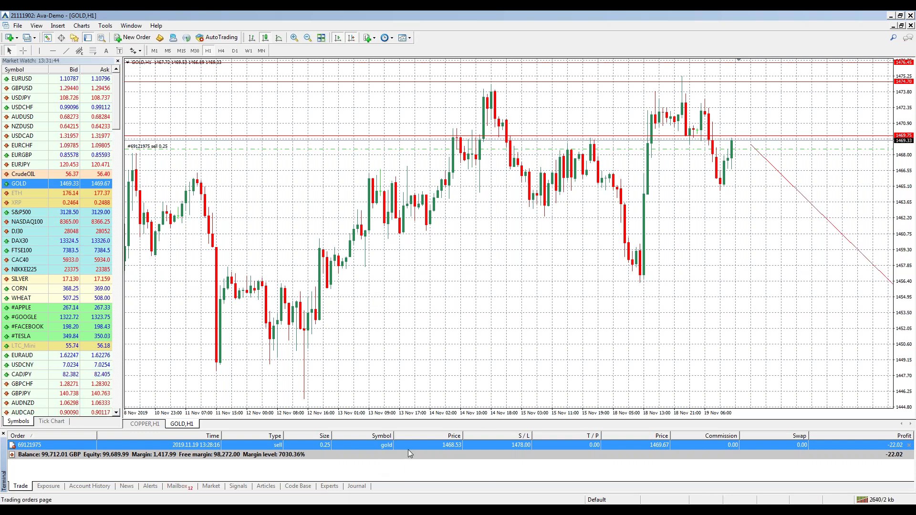
right_click(428, 445)
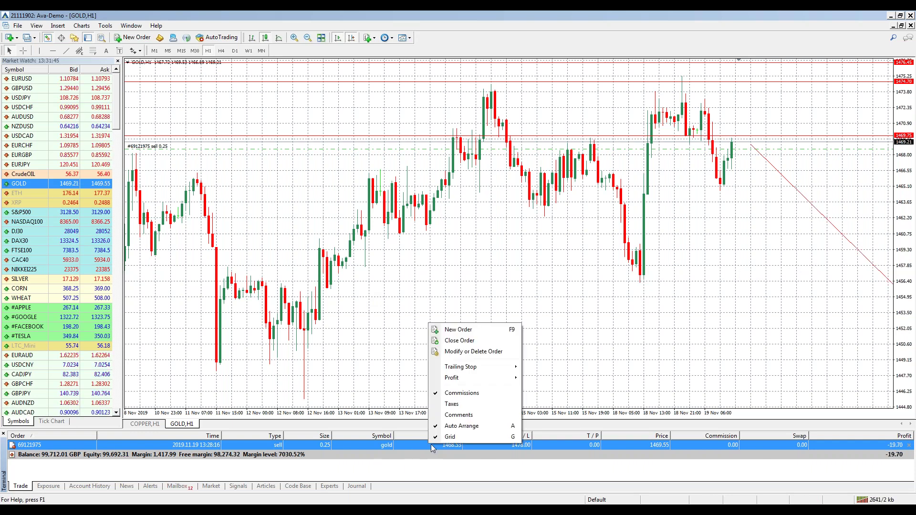
click(473, 353)
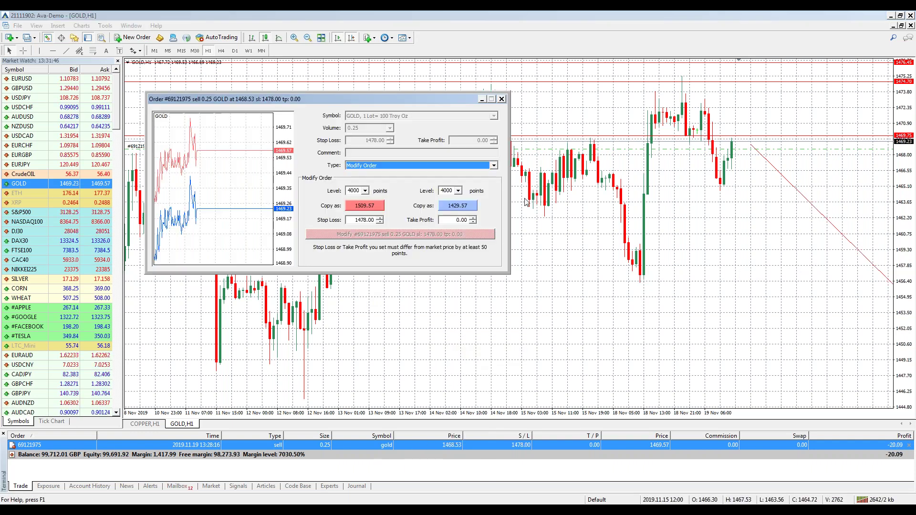
click(458, 220)
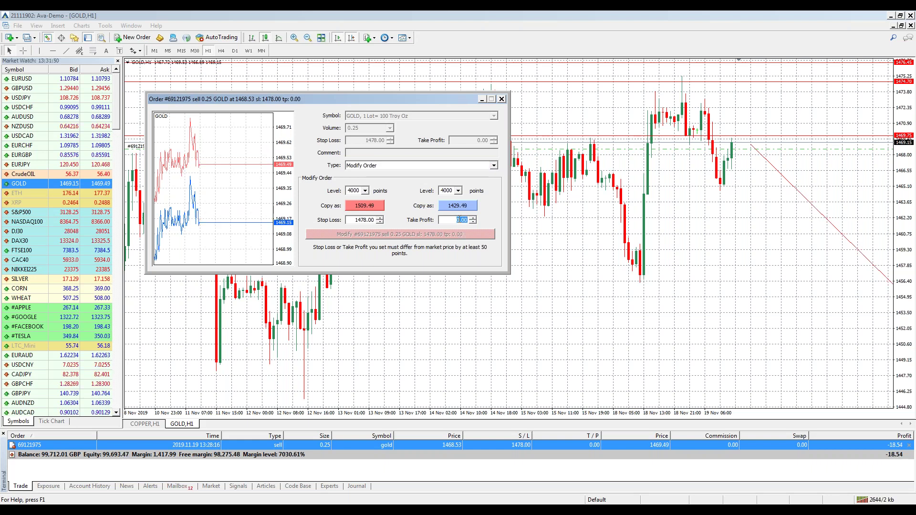
key(BackSpace)
text(1458)
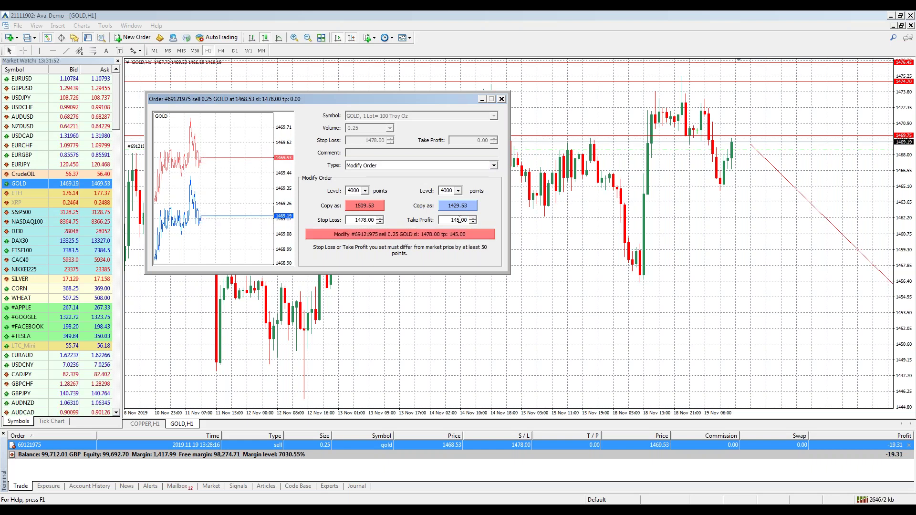
click(457, 232)
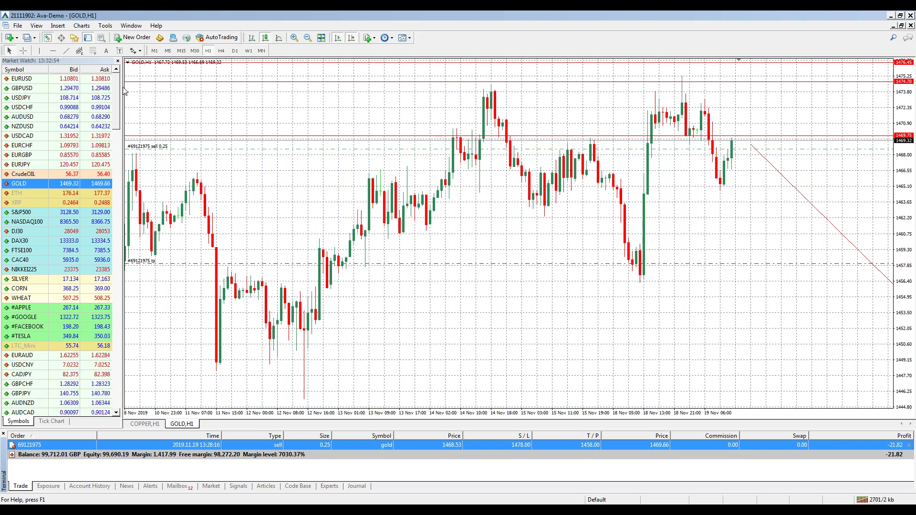
click(181, 50)
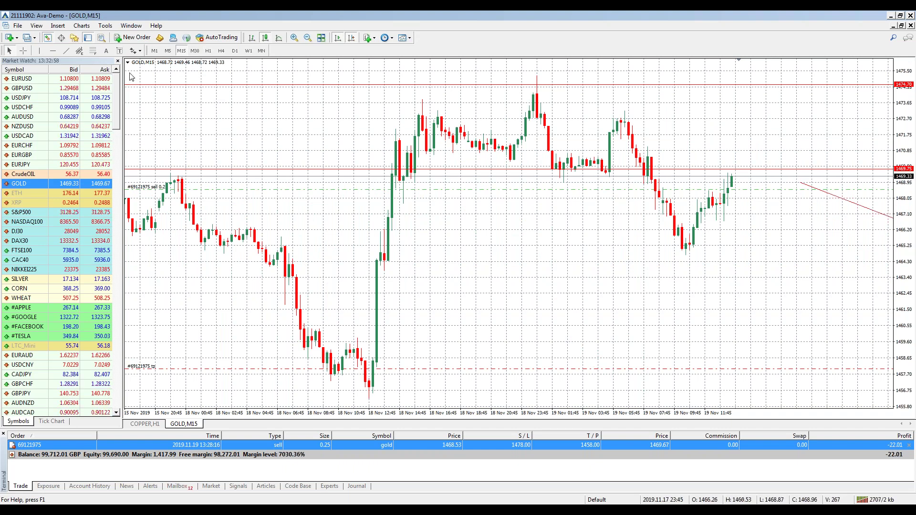
- Draw two descending trendlines on the 15-minute gold chart, one above the recent highs and one below the recent lows, forming a channel
scroll(610, 92, up, 5)
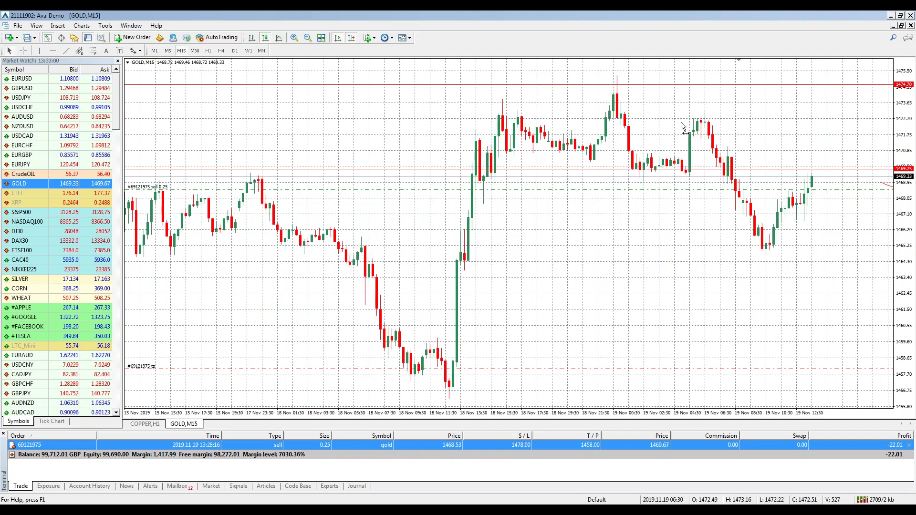
scroll(577, 113, down, 4)
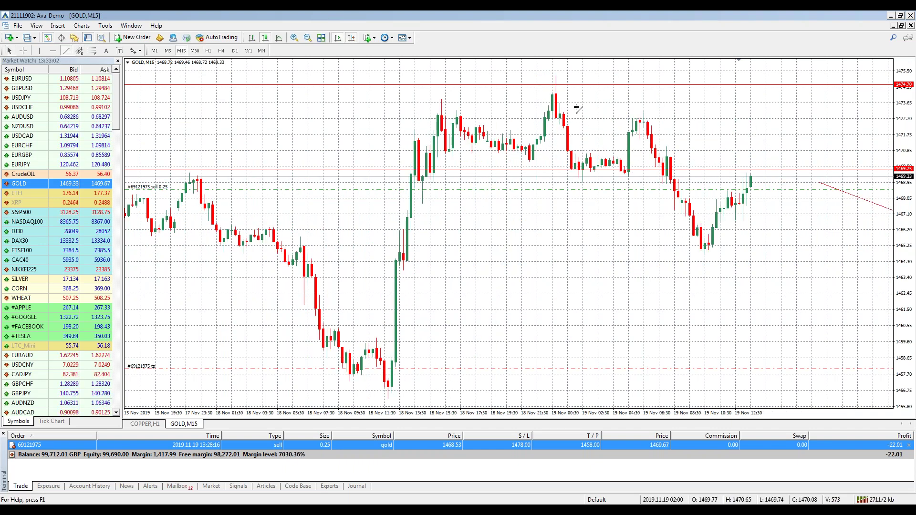
mouse_move(638, 99)
mouse_down()
mouse_move(788, 143)
mouse_move(751, 172)
mouse_up()
click(66, 51)
mouse_move(606, 164)
mouse_down()
mouse_move(669, 215)
mouse_move(671, 229)
mouse_up()
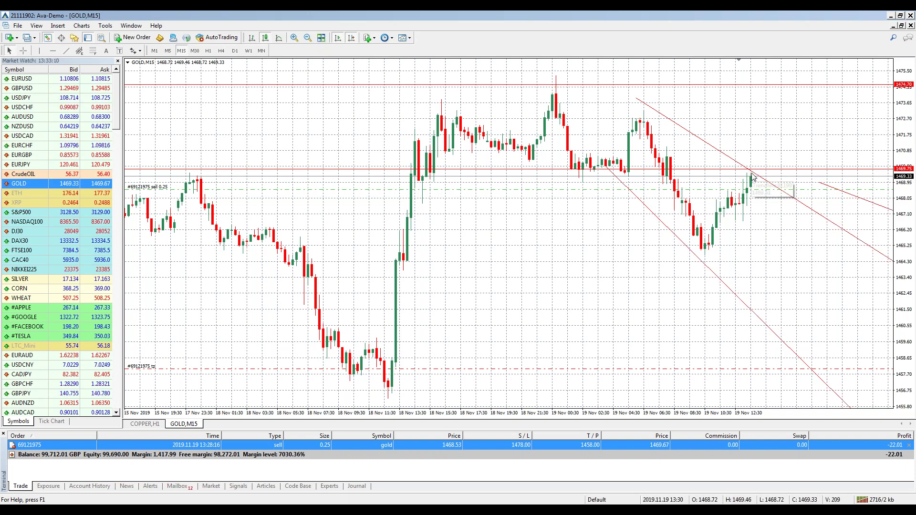
drag(753, 178, 733, 178)
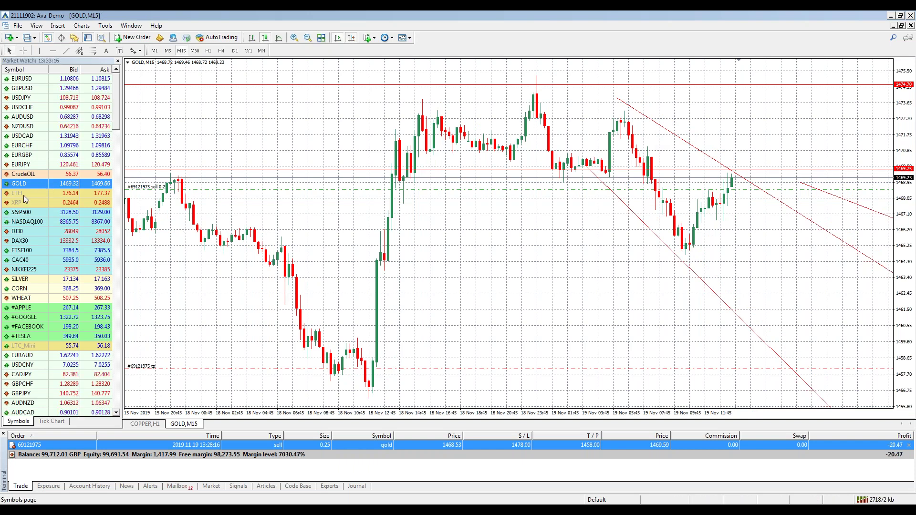
- Replace the gold chart with CrudeOIL and switch it to the 1-hour timeframe
mouse_move(33, 175)
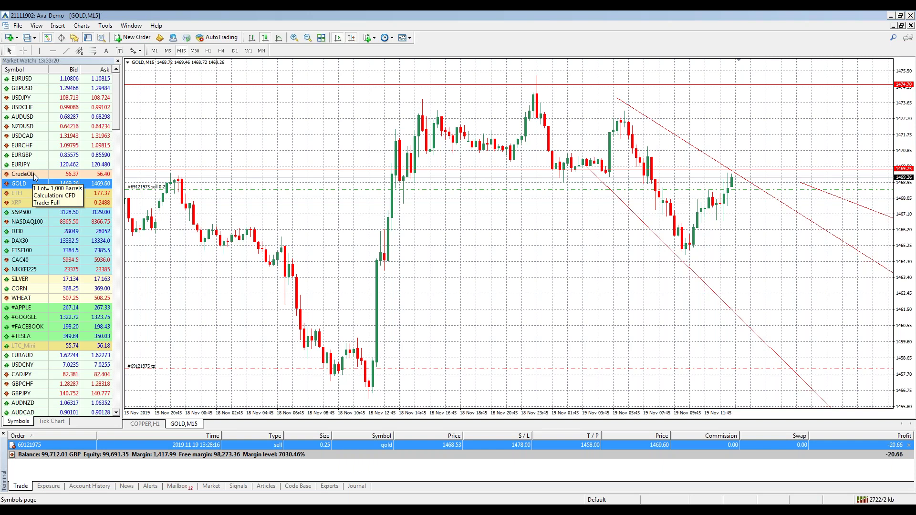
drag(35, 177, 507, 229)
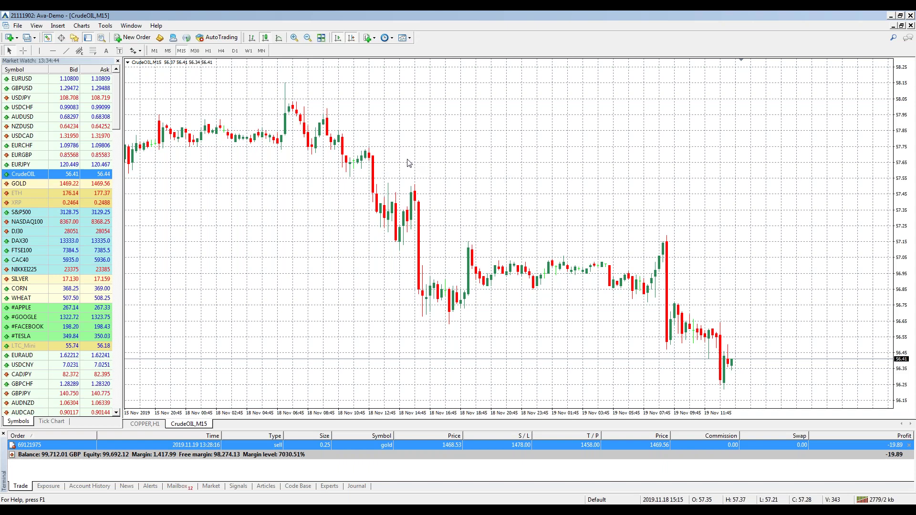
click(208, 50)
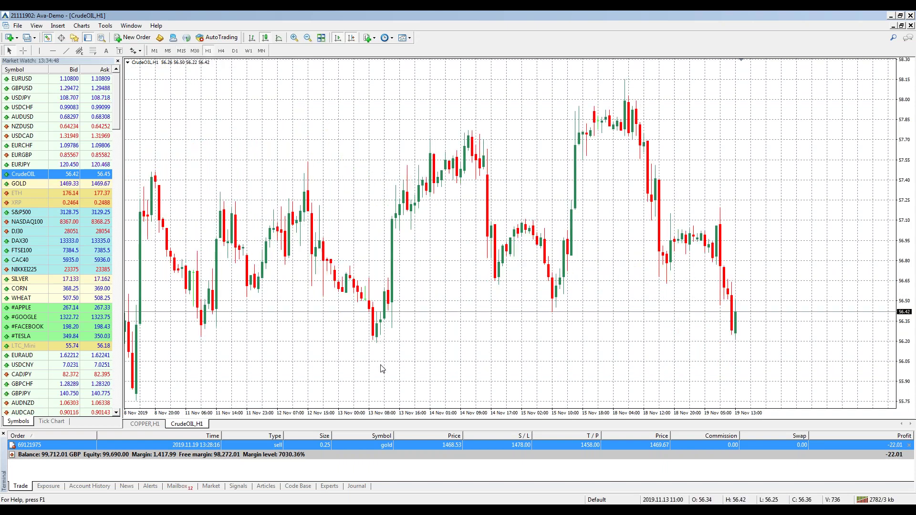
- On the crude oil chart, add a horizontal line at 56.21 and two trendlines starting near the latest low, one rising and one falling
click(52, 50)
click(315, 340)
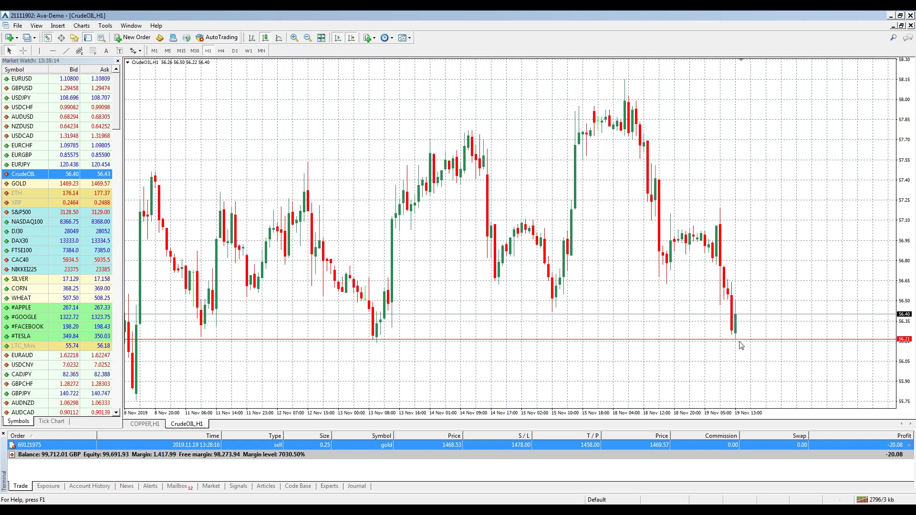
click(67, 51)
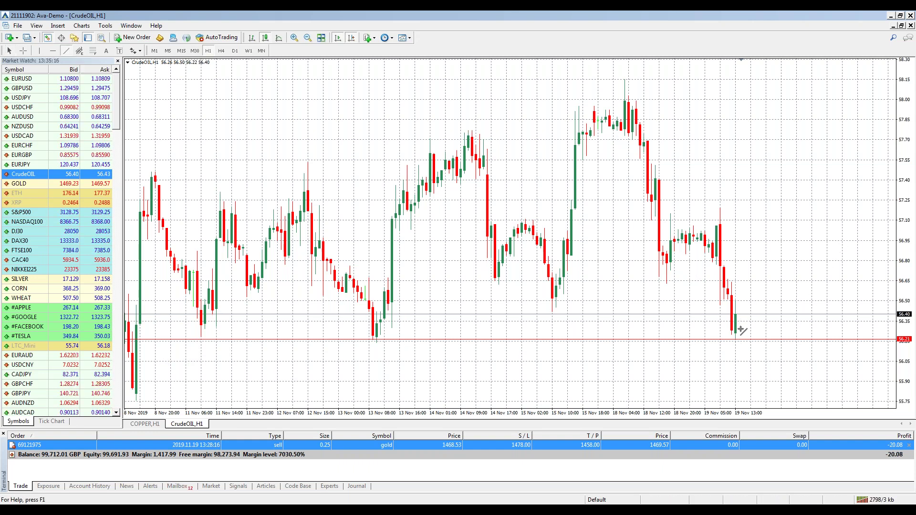
drag(747, 339, 793, 255)
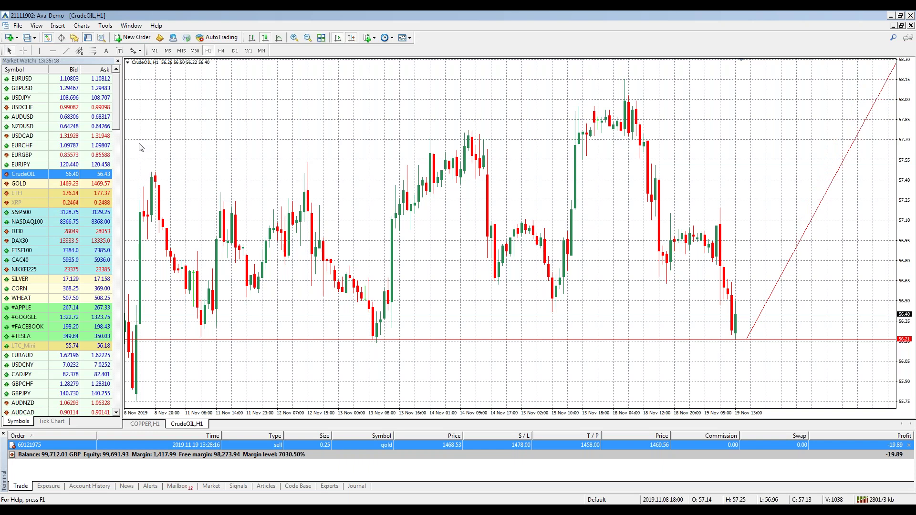
click(66, 51)
drag(732, 344, 775, 372)
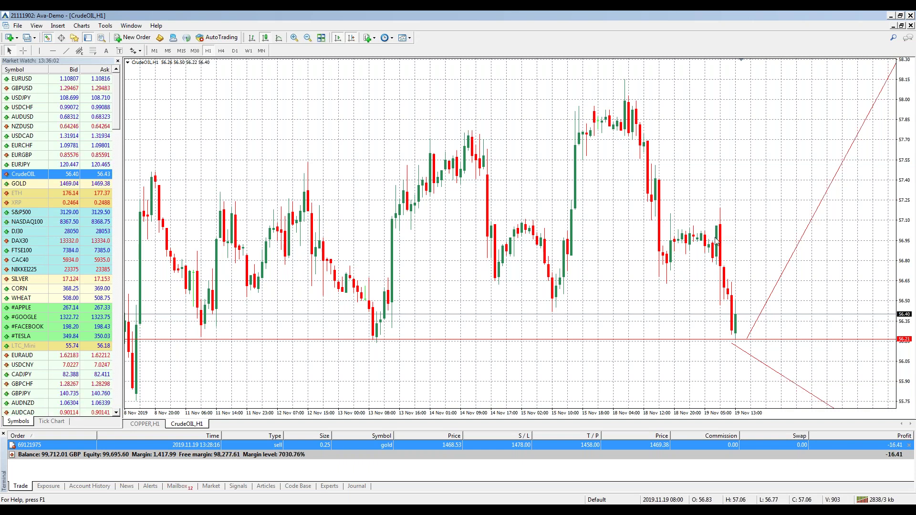
- Restore the chart windows so two are visible side by side, and replace the copper chart with gold
click(902, 26)
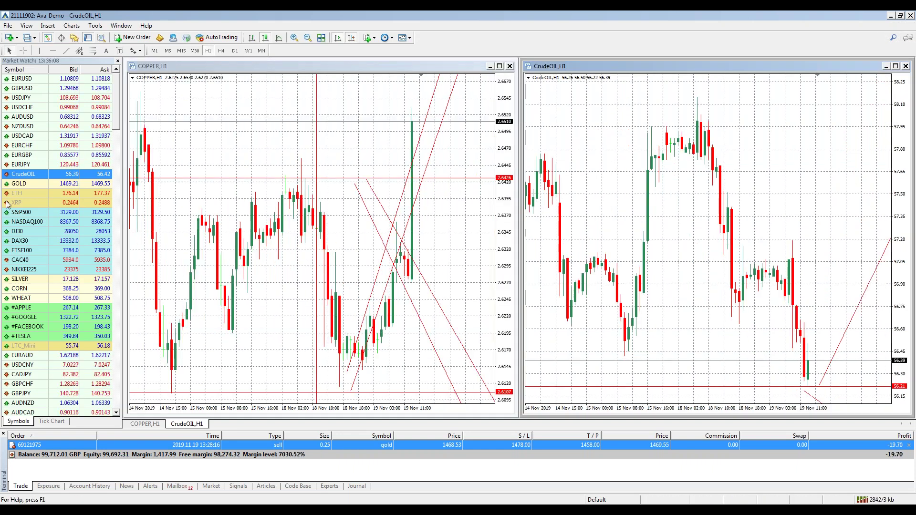
key(Down)
drag(402, 236, 385, 239)
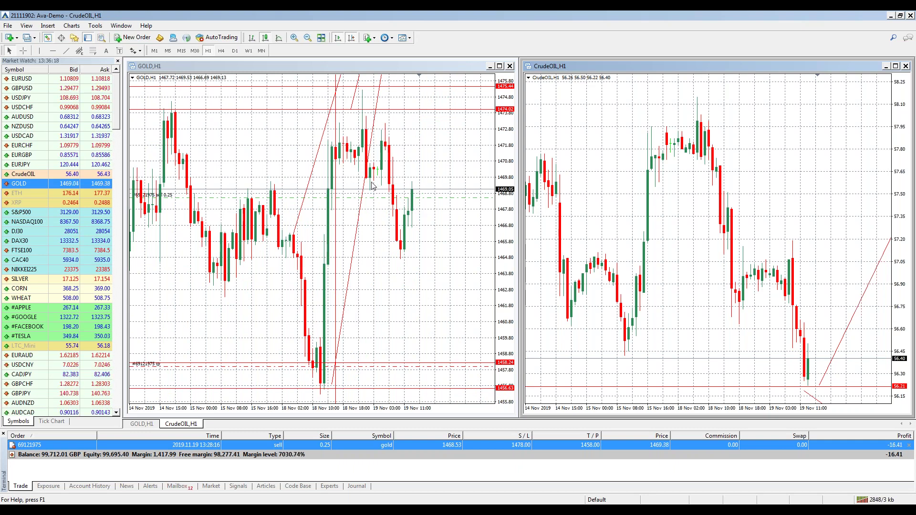
click(419, 183)
scroll(427, 196, up, 3)
scroll(426, 196, down, 3)
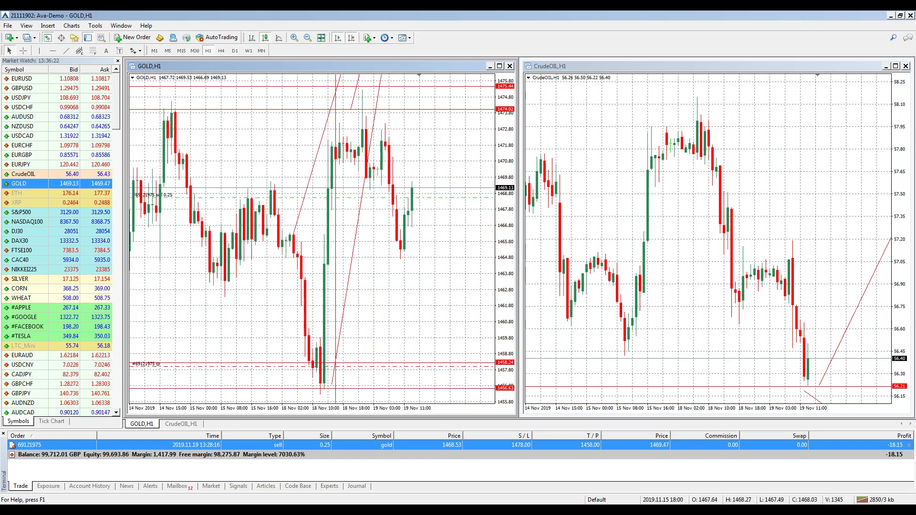
- Delete all drawn horizontal lines and trendlines from the 1-hour gold chart using its objects list
right_click(260, 145)
click(299, 203)
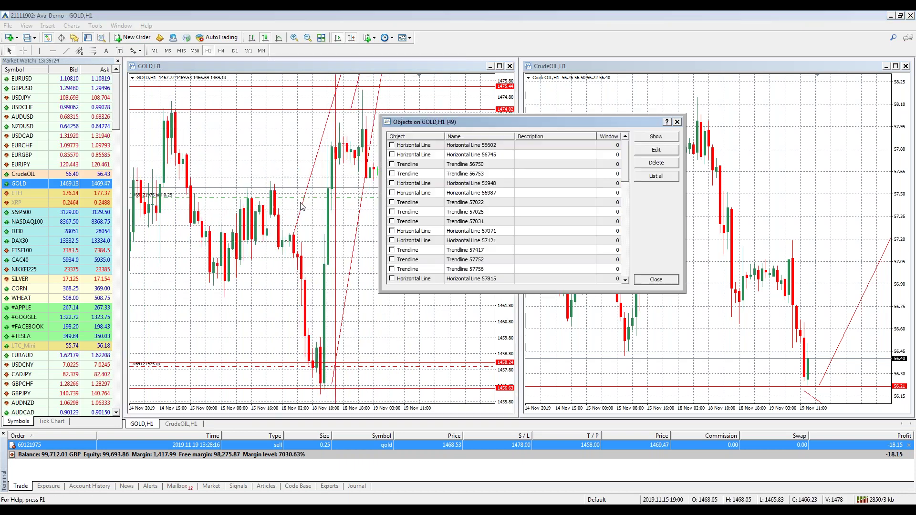
click(394, 145)
click(656, 163)
click(656, 163)
click(656, 163)
click(657, 164)
click(656, 163)
click(656, 163)
click(656, 163)
click(657, 163)
click(656, 163)
click(656, 163)
click(656, 163)
click(657, 164)
click(656, 164)
click(656, 164)
click(656, 164)
click(656, 164)
click(656, 163)
click(655, 163)
click(654, 164)
click(655, 164)
click(655, 164)
click(655, 164)
click(655, 164)
click(655, 164)
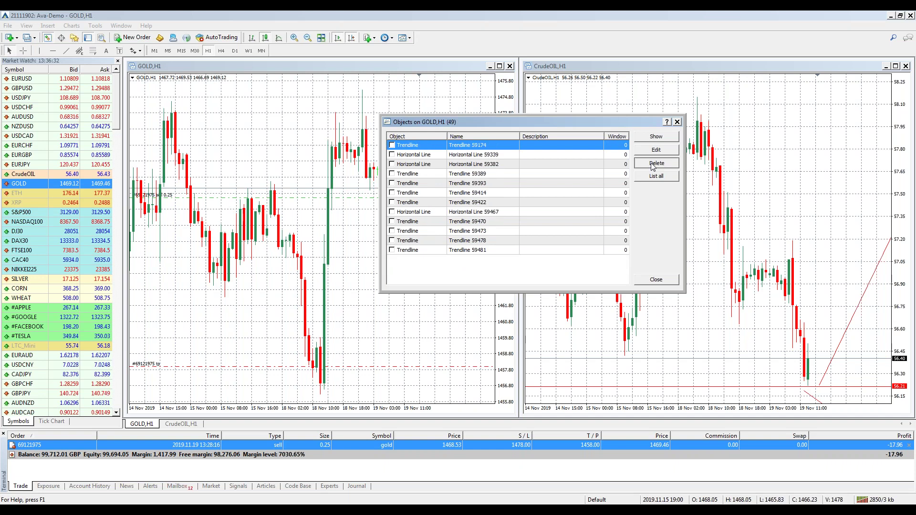
click(655, 164)
click(655, 164)
click(655, 164)
click(655, 164)
click(655, 164)
click(655, 164)
click(655, 164)
click(655, 164)
click(655, 164)
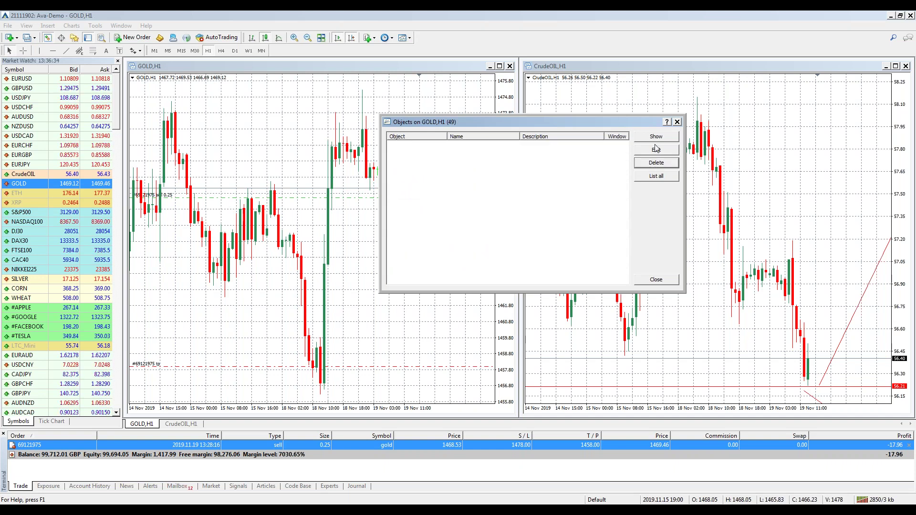
click(678, 123)
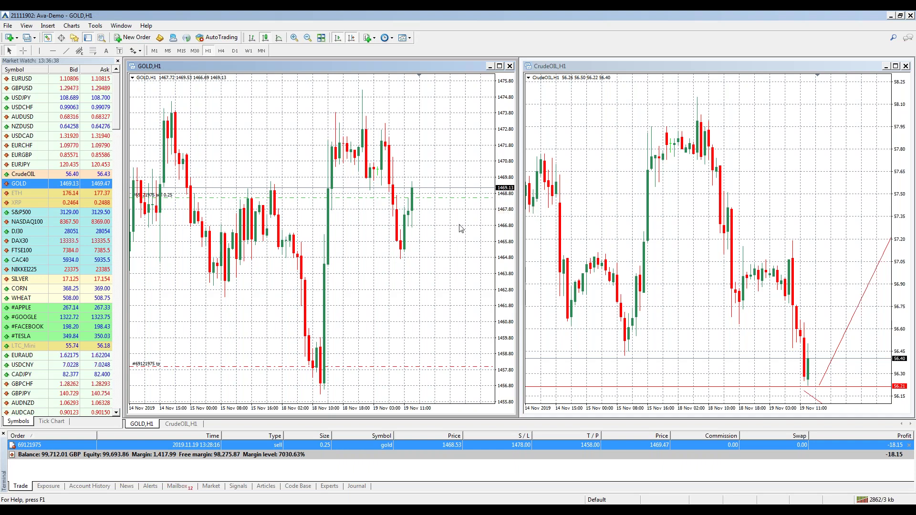
- Draw two parallel descending trendlines on the 1-hour gold chart around the latest price swings
drag(417, 169, 436, 213)
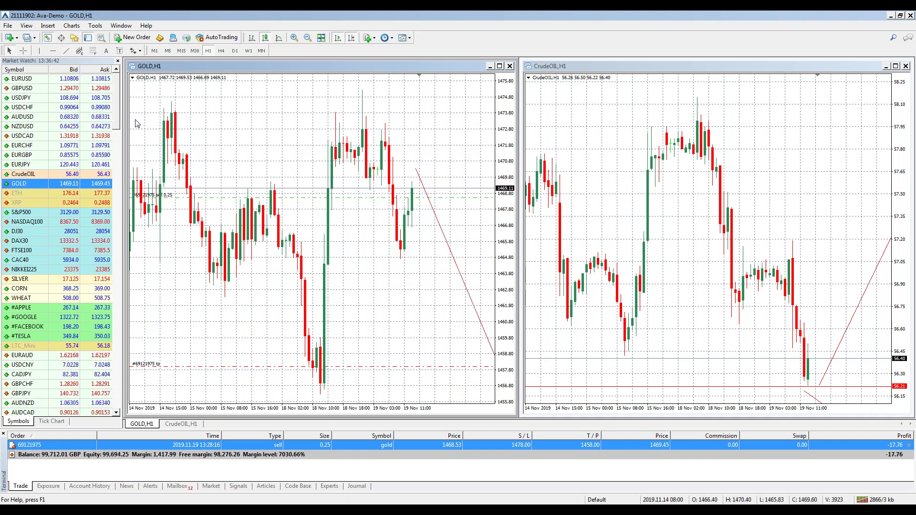
click(67, 50)
drag(351, 164, 381, 231)
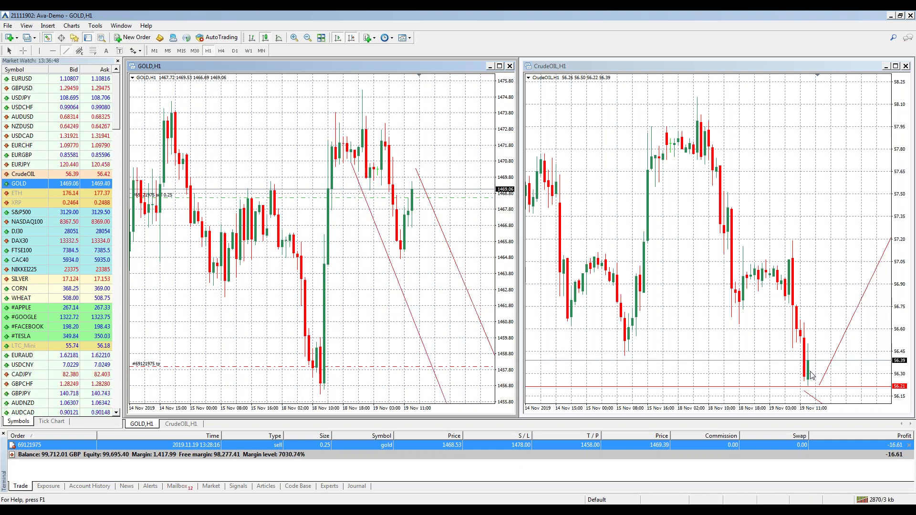
- Add a second rising trendline on the 1-hour crude oil chart, roughly parallel to the existing rising one
drag(746, 385, 762, 369)
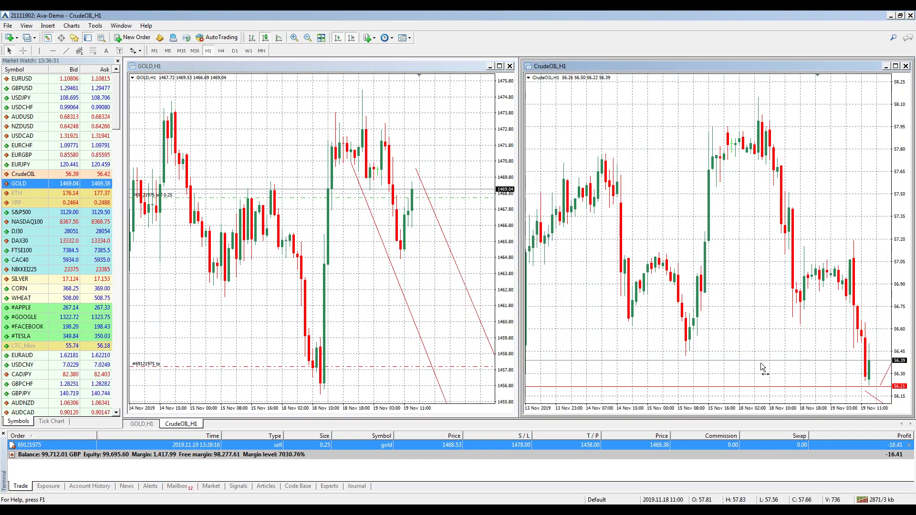
click(70, 50)
drag(773, 381, 807, 299)
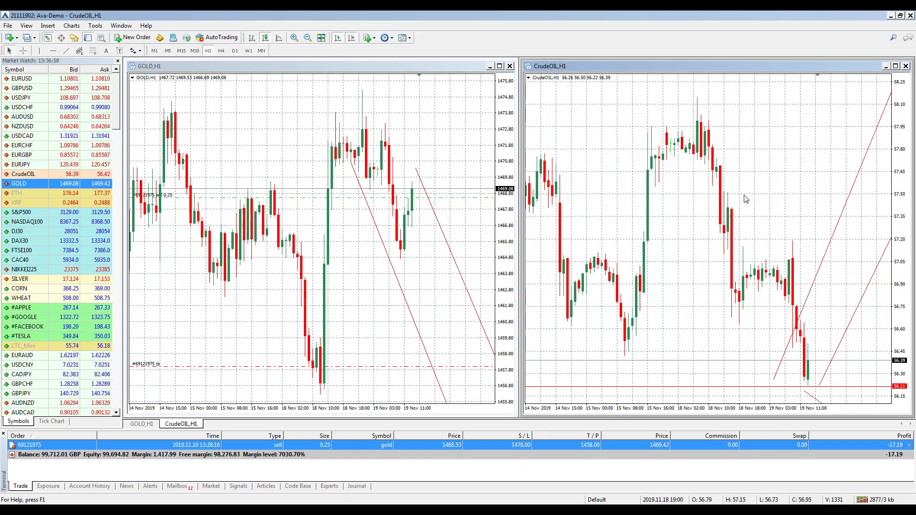
- Switch the gold chart to the 5-minute timeframe and draw a rising channel of two trendlines along the recent highs and lows
click(310, 128)
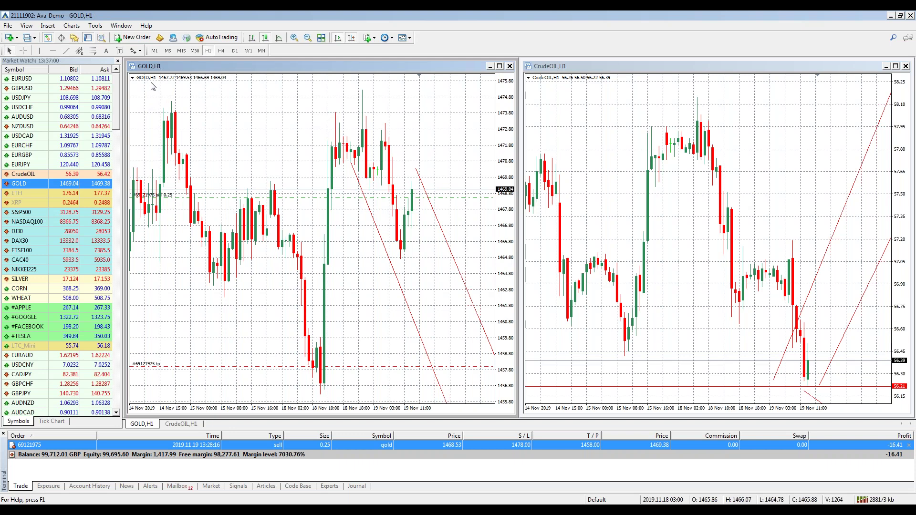
click(168, 50)
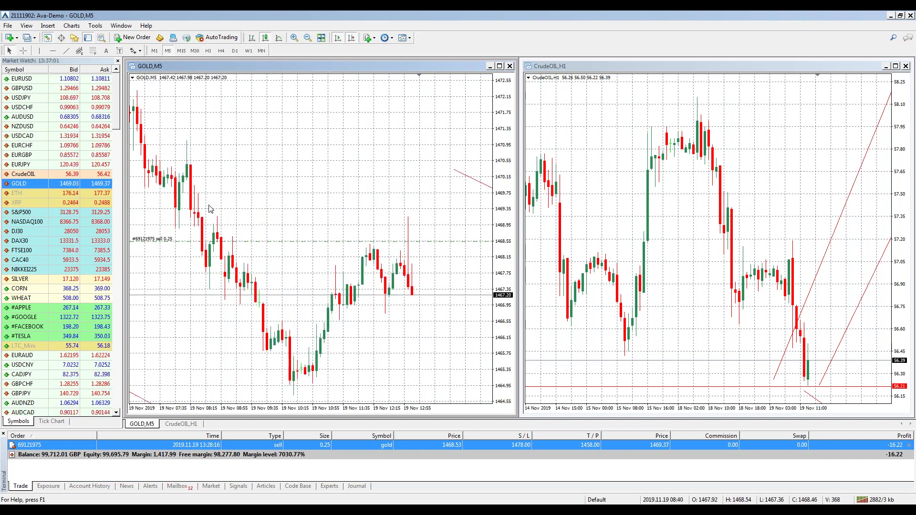
scroll(257, 212, down, 4)
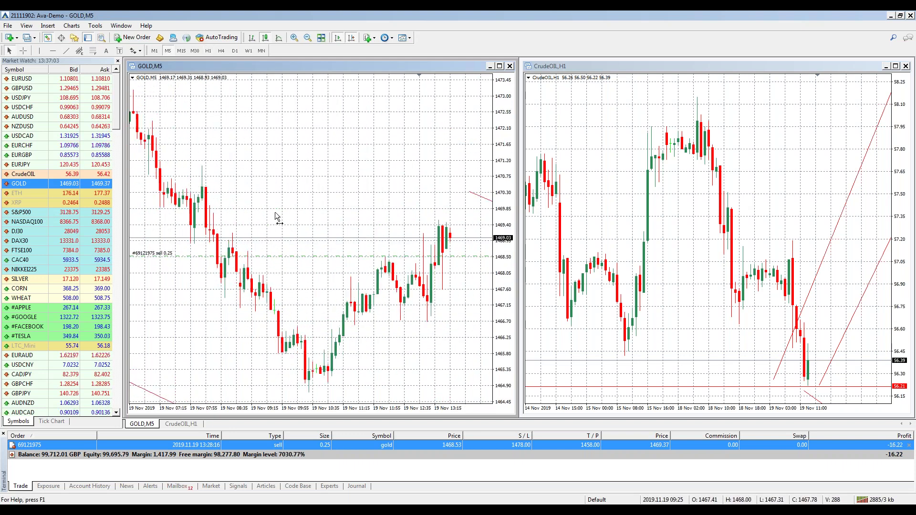
scroll(272, 219, down, 4)
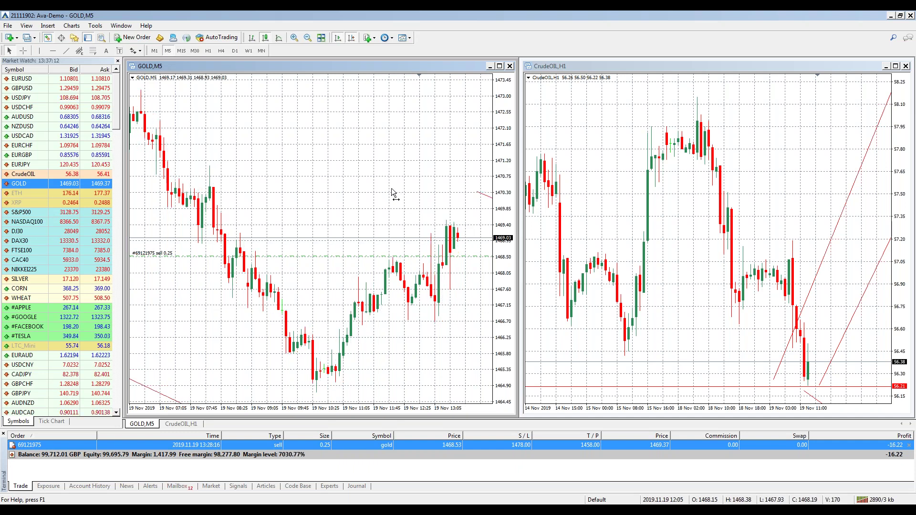
scroll(449, 196, down, 5)
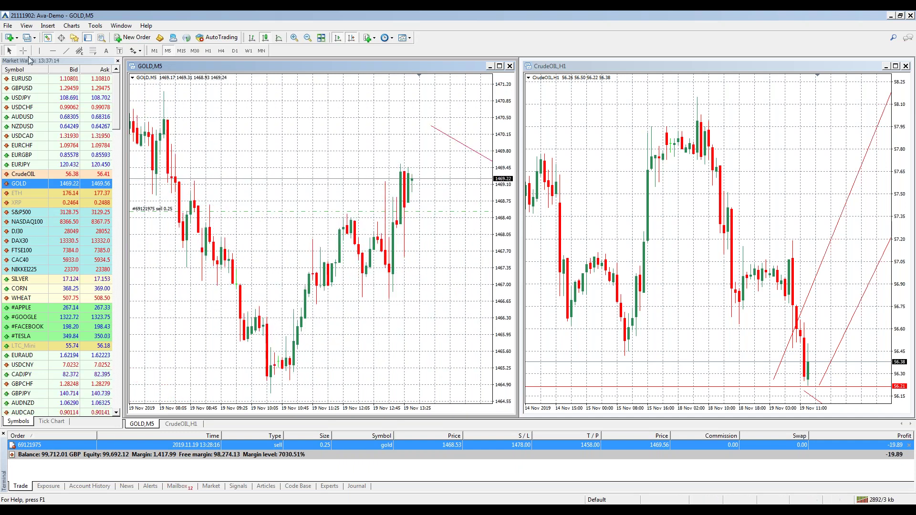
click(67, 51)
mouse_move(301, 245)
mouse_down()
mouse_move(340, 229)
mouse_move(477, 99)
mouse_up()
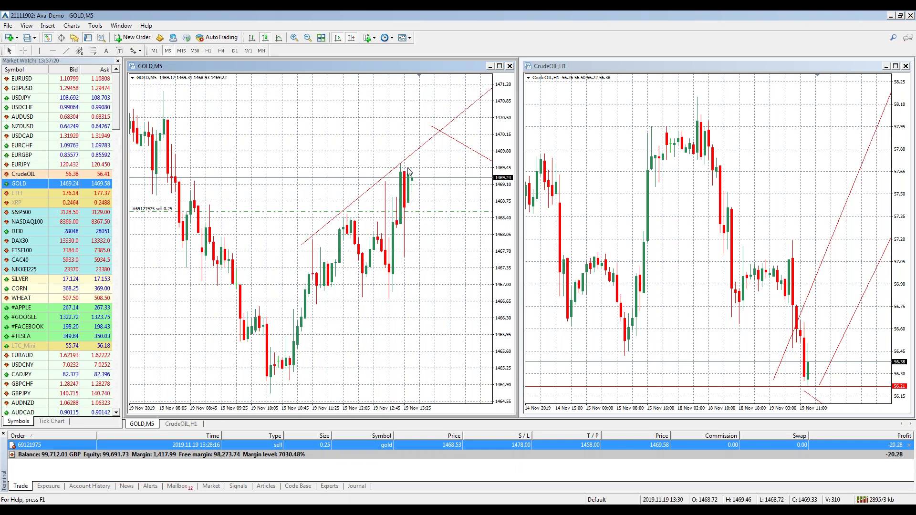
drag(298, 378, 405, 275)
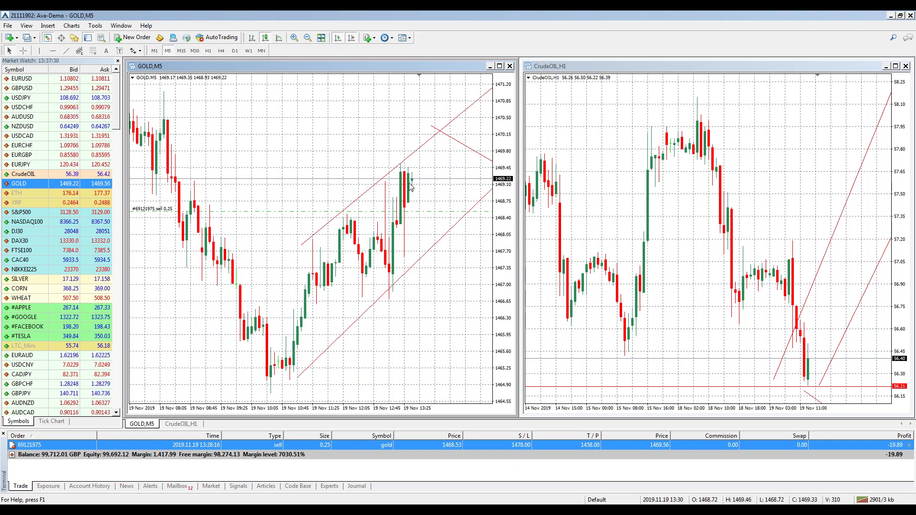
scroll(416, 248, up, 2)
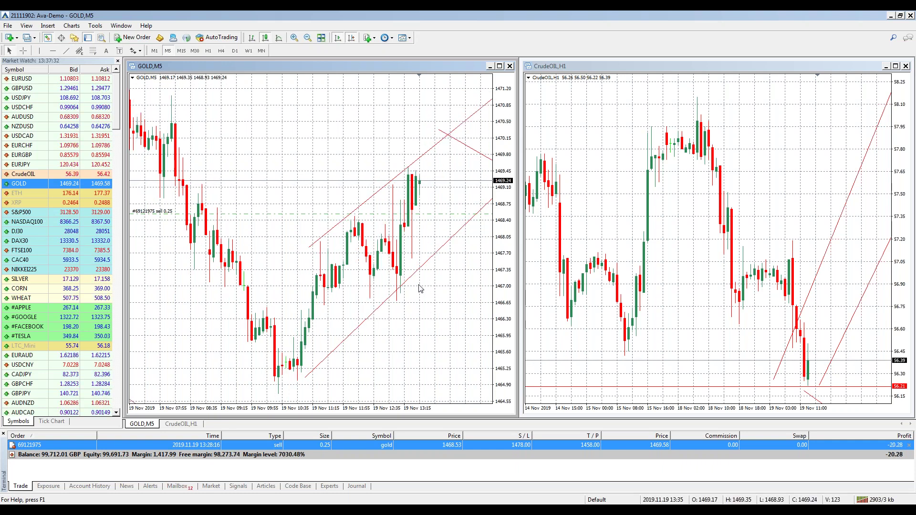
scroll(420, 289, down, 2)
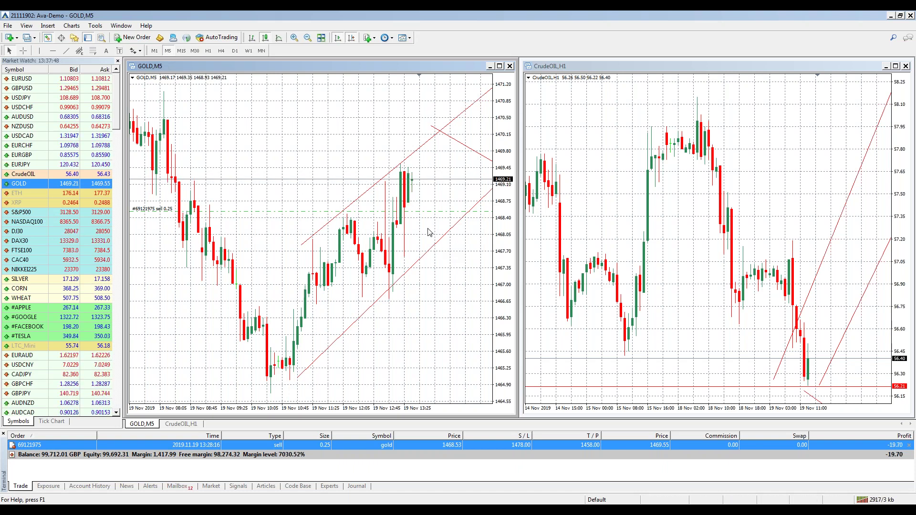
- On the 5-minute crude oil chart, draw descending trendlines below the lows and above the highs, plus a horizontal line at 56.71
click(579, 140)
click(168, 51)
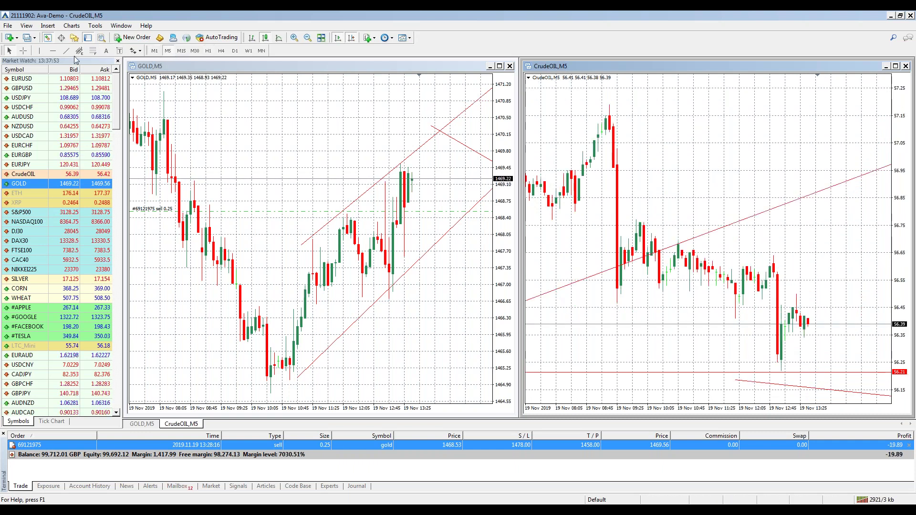
drag(606, 290, 781, 373)
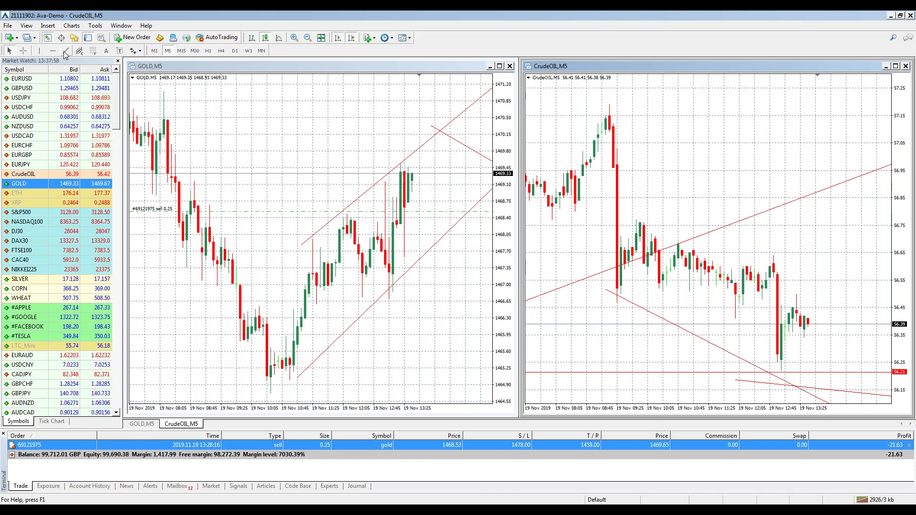
drag(655, 212, 716, 242)
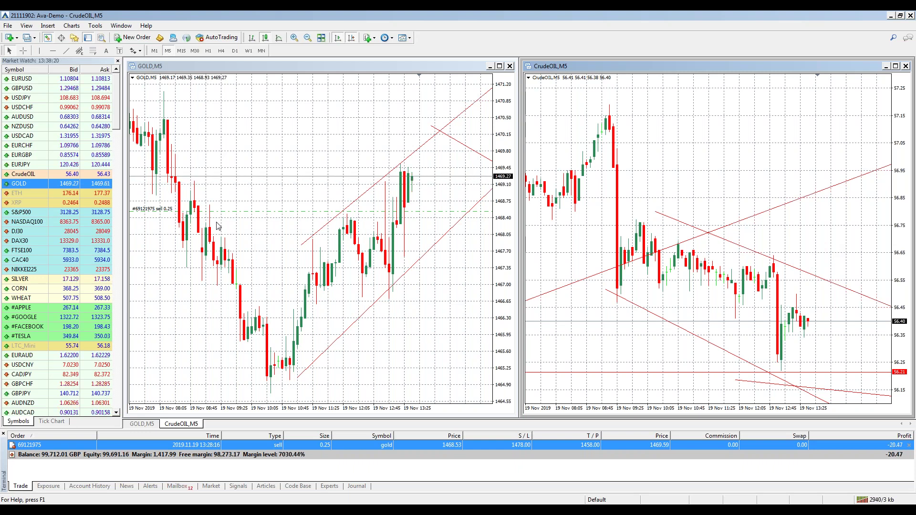
click(53, 51)
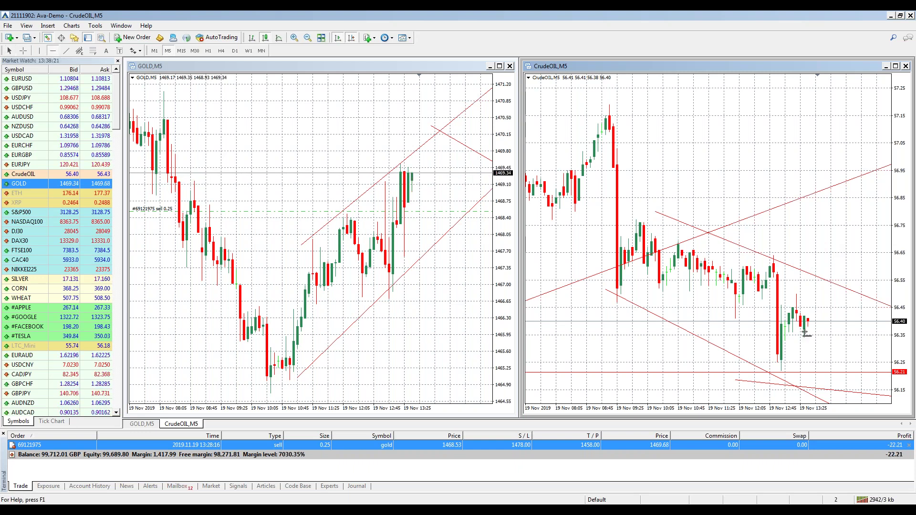
click(800, 237)
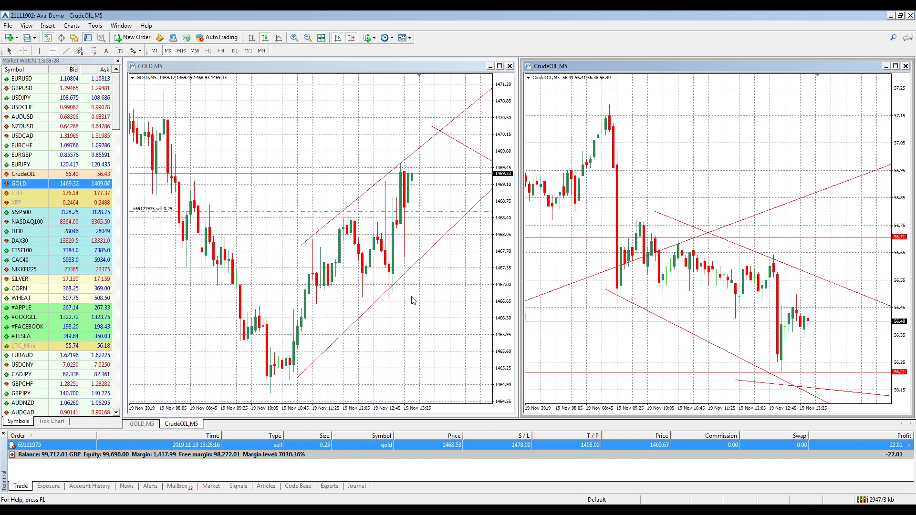
- Add a horizontal line at 1466.60 on the gold chart and switch that chart to the 1-hour timeframe
click(413, 245)
click(53, 51)
click(399, 303)
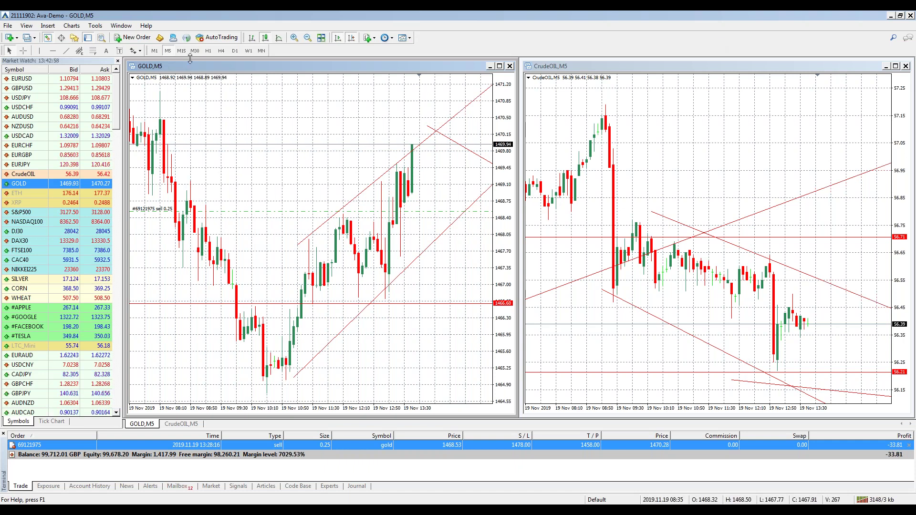
click(208, 50)
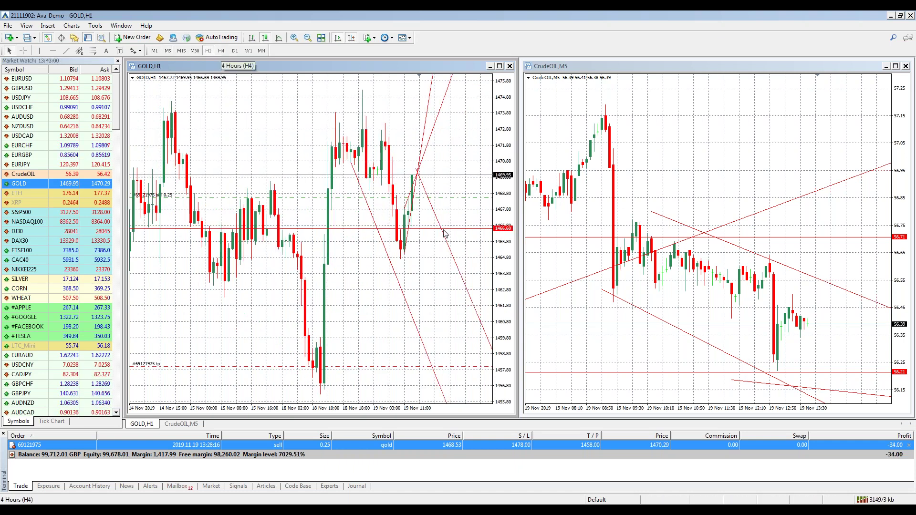